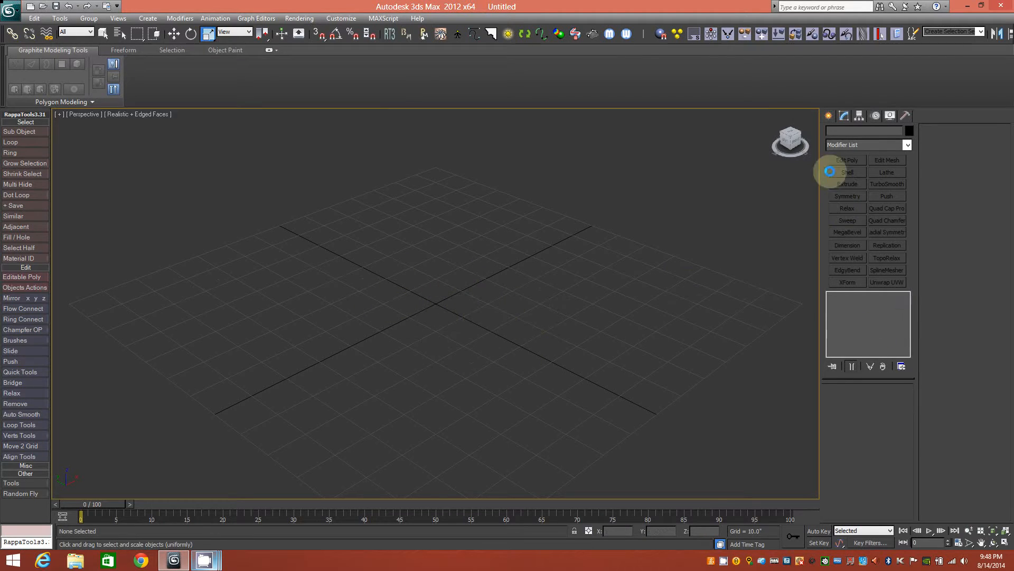
- Create a cylinder at the grid origin with a radius of about 9.2" and a height of about 40"
left_click(829, 116)
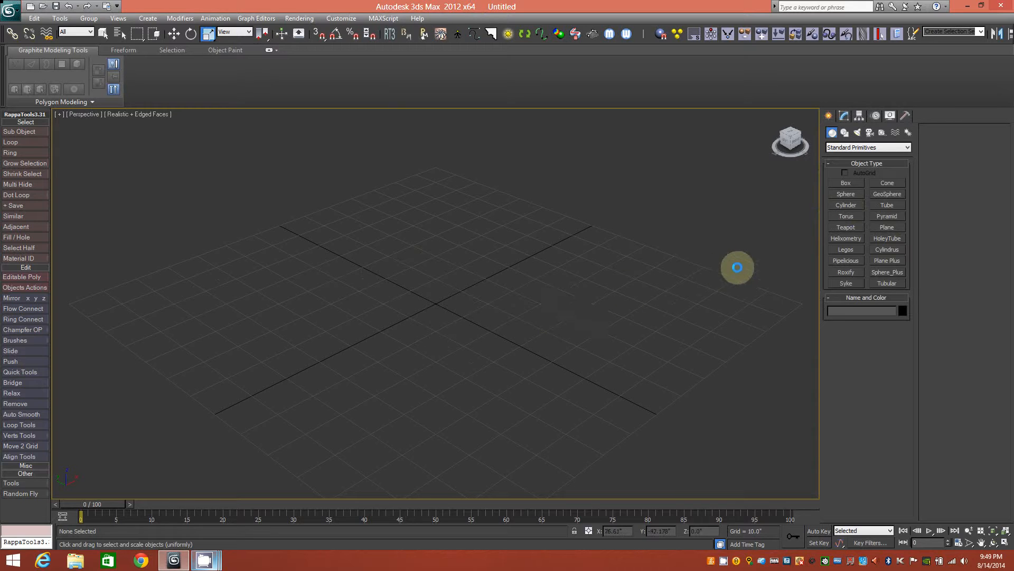
left_click(846, 205)
left_click_drag(436, 302, 451, 318)
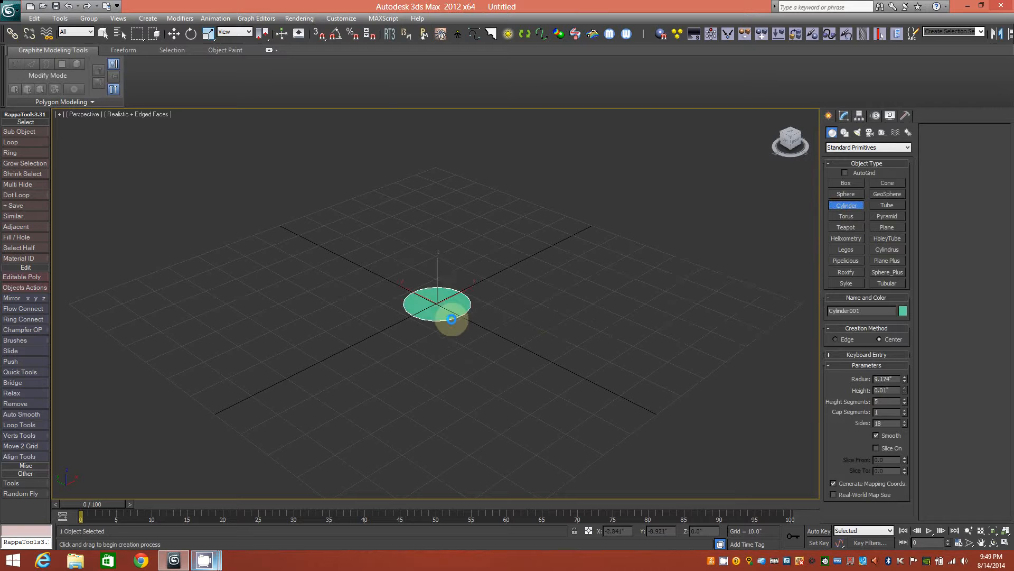
left_click(472, 168)
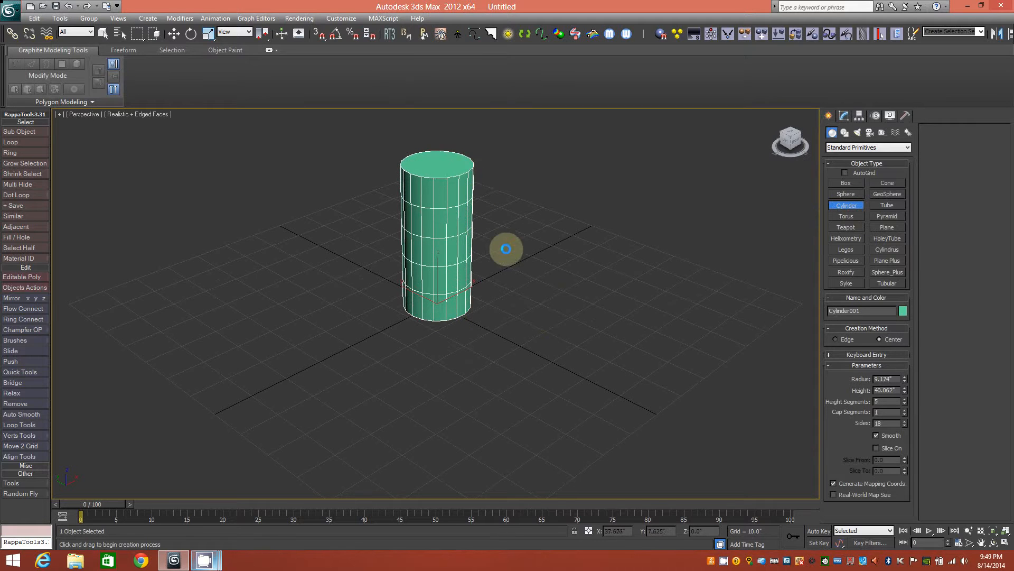
- Convert the cylinder to an Editable Poly
middle_click_drag(507, 248, 480, 259)
scroll(414, 226, "up", 4)
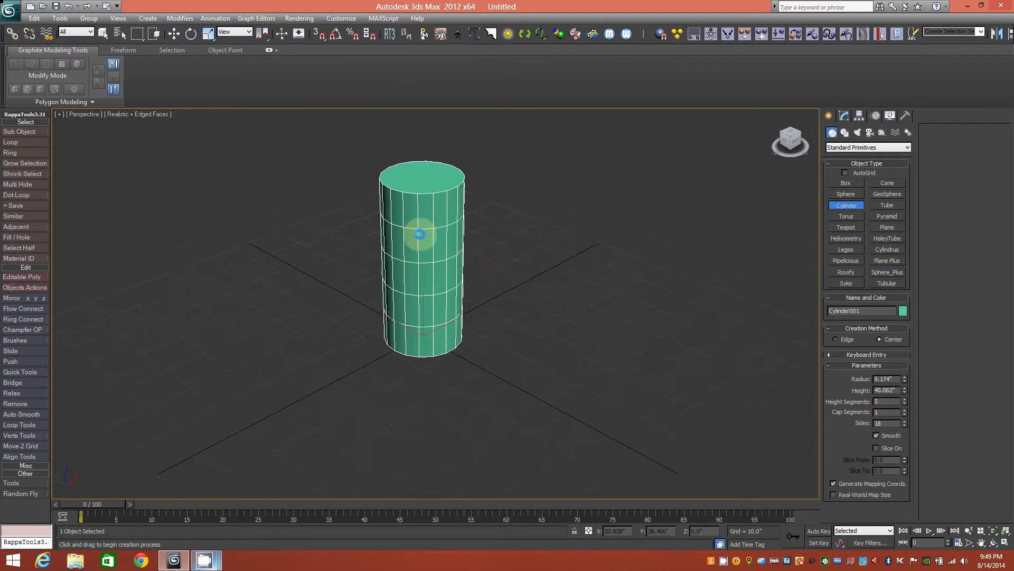
middle_click_drag(419, 215, 444, 246)
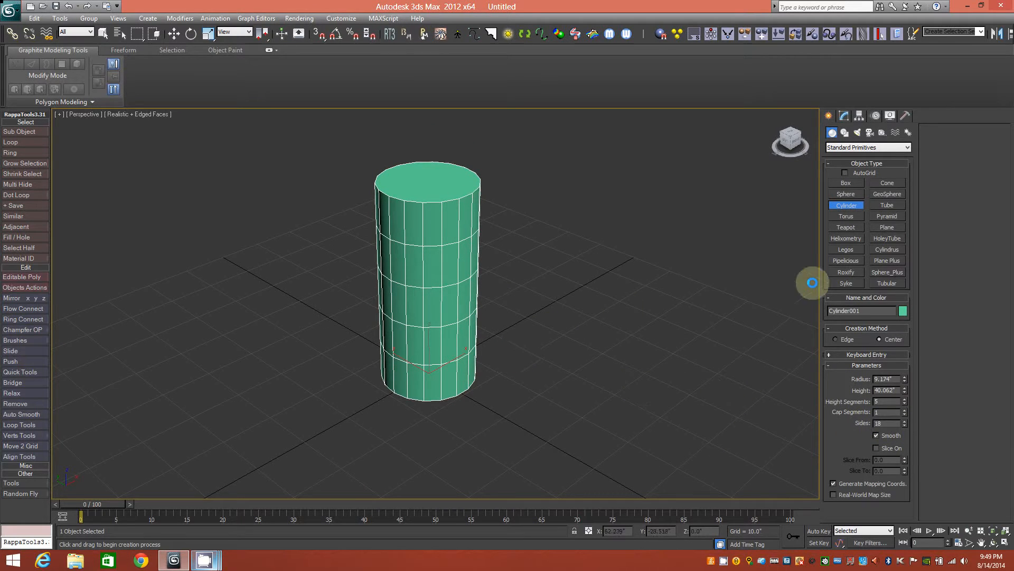
left_click(844, 115)
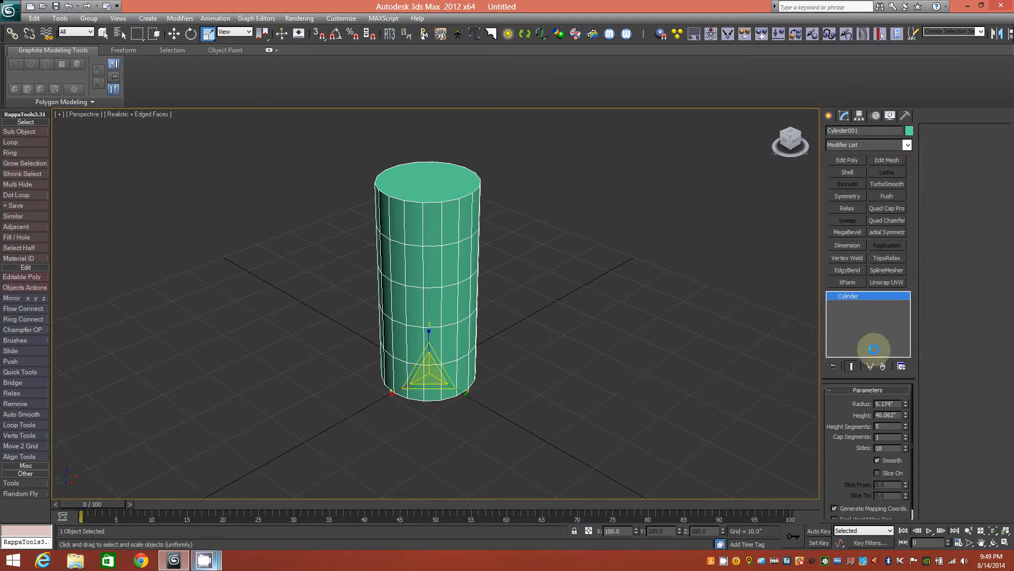
right_click(862, 294)
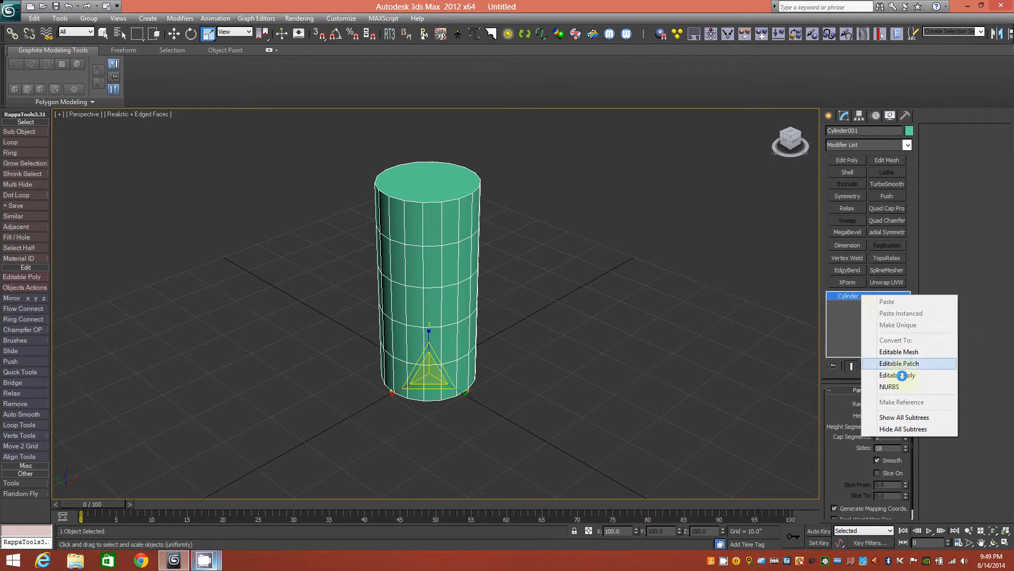
left_click(902, 375)
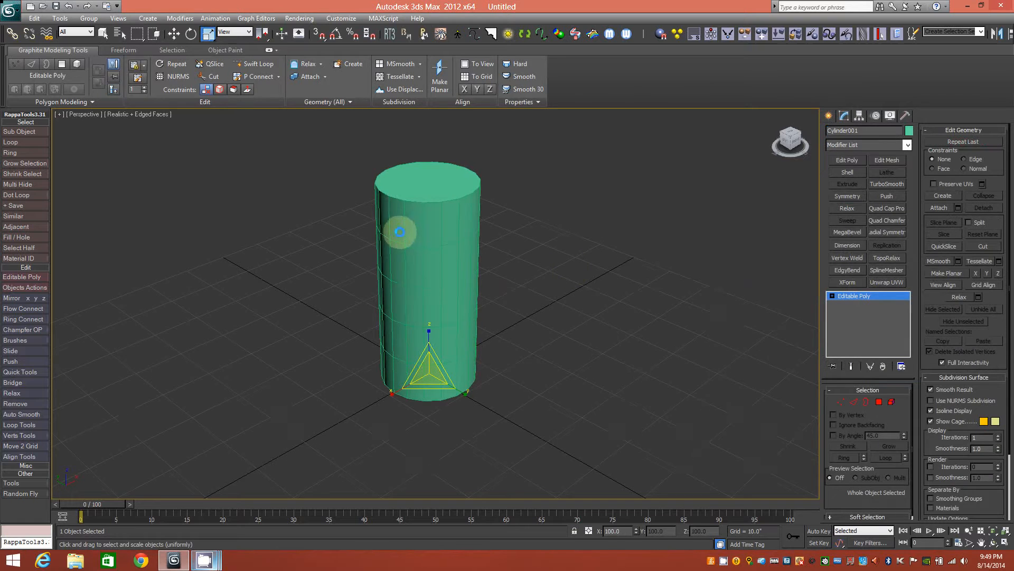
- Delete the top and bottom cap polygons of the cylinder
left_click(878, 402)
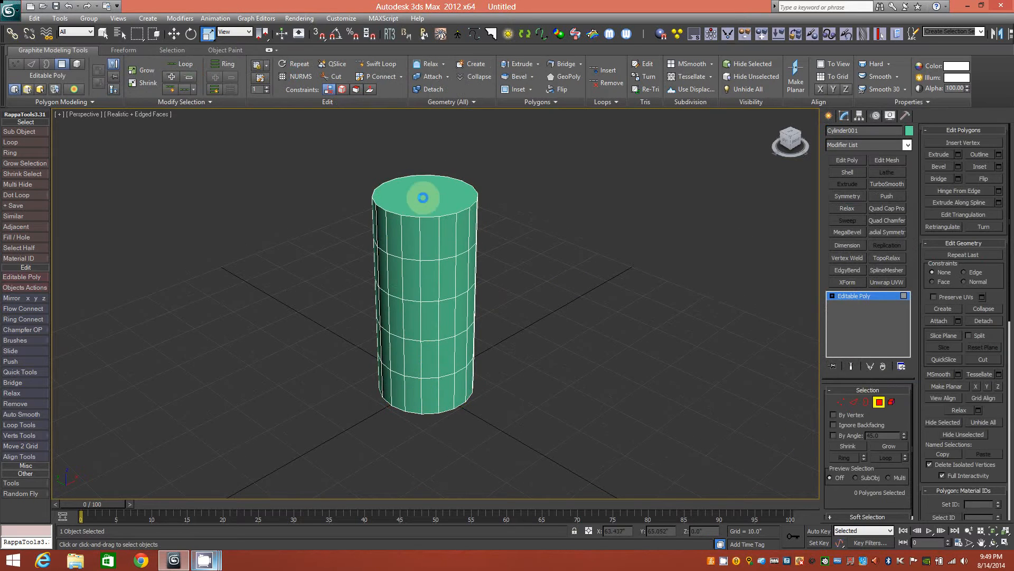
left_click(431, 198)
middle_click_drag(433, 316, 442, 401, "alt")
left_click(424, 400, "ctrl")
middle_click_drag(449, 274, 448, 326, "alt")
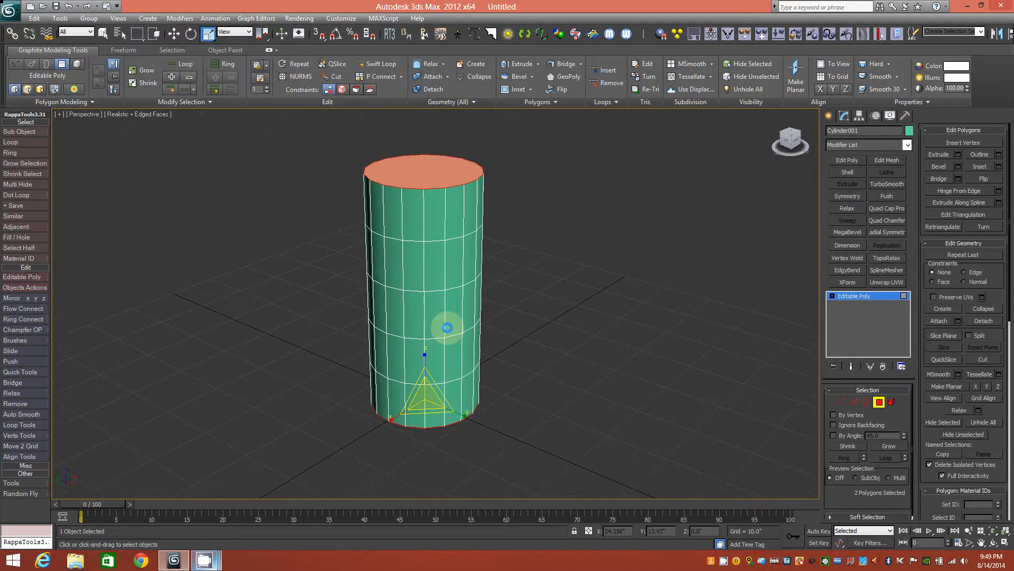
key("Delete")
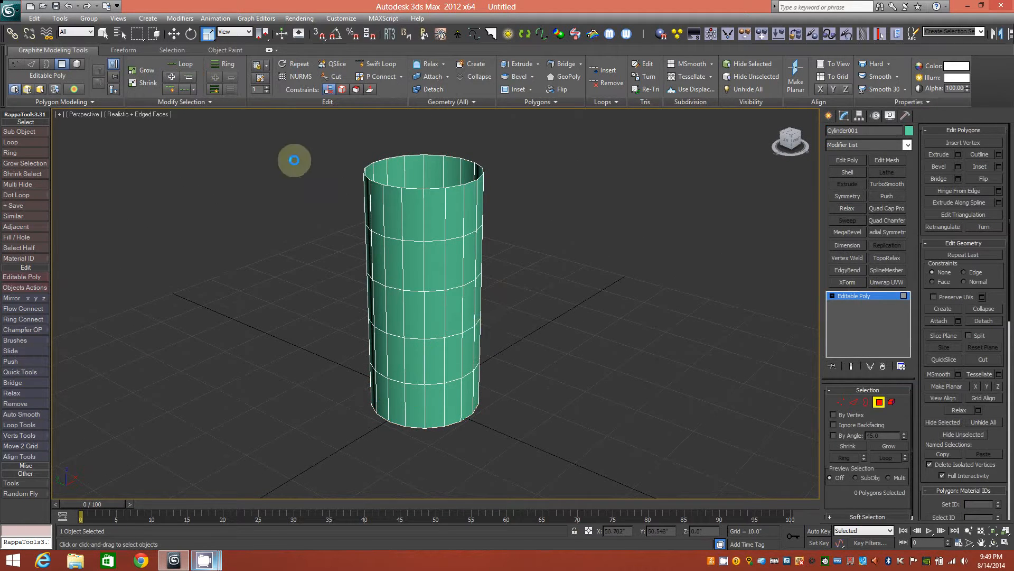
- Extend the top open border inward twice by scaled copies, forming two flat concentric rings around a small center hole
middle_click_drag(424, 229, 430, 269, "alt")
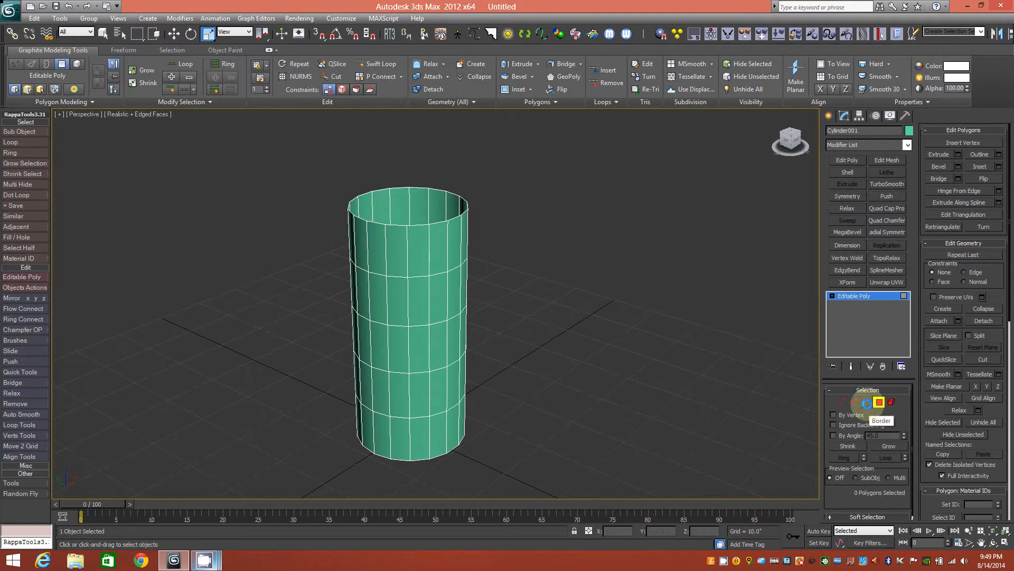
left_click(867, 403)
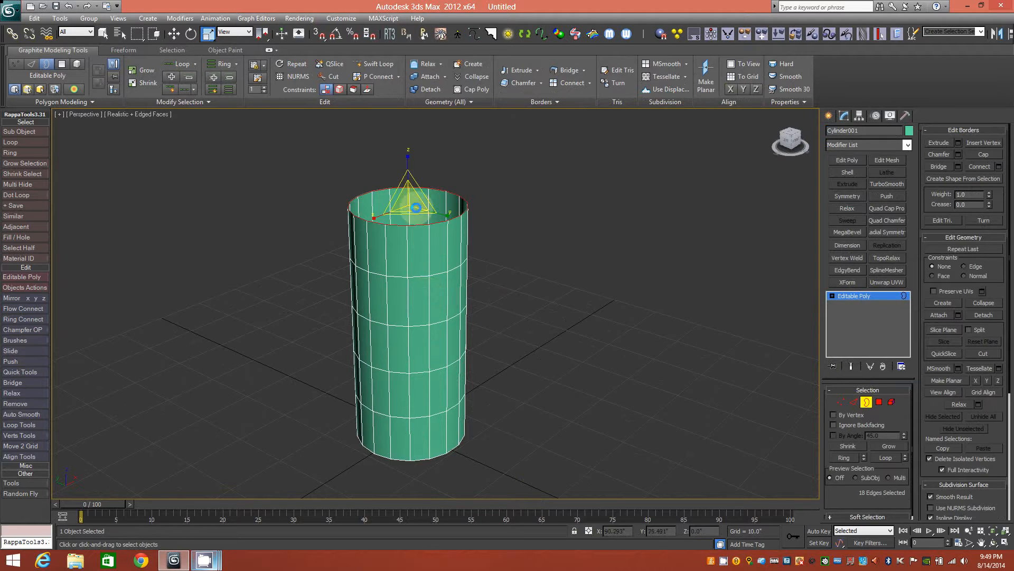
left_click_drag(409, 204, 414, 231, "shift")
middle_click_drag(401, 270, 413, 301)
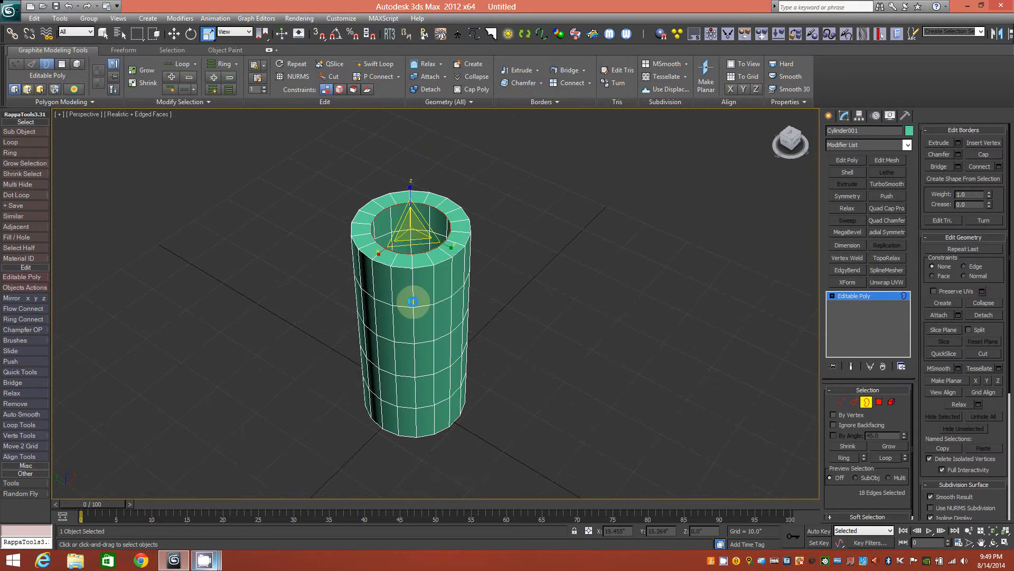
scroll(412, 302, "up", 4)
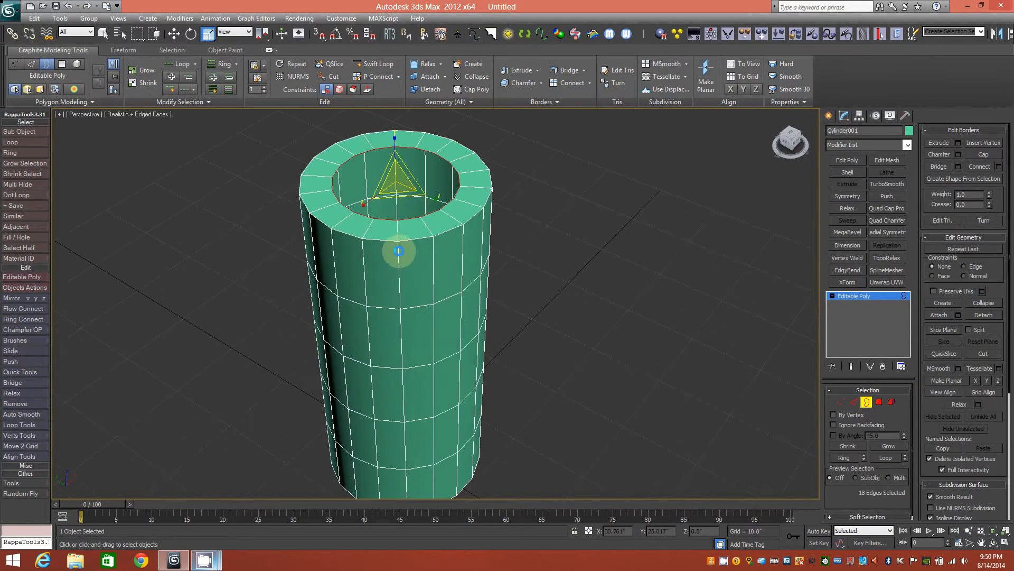
middle_click_drag(398, 251, 411, 281, "alt")
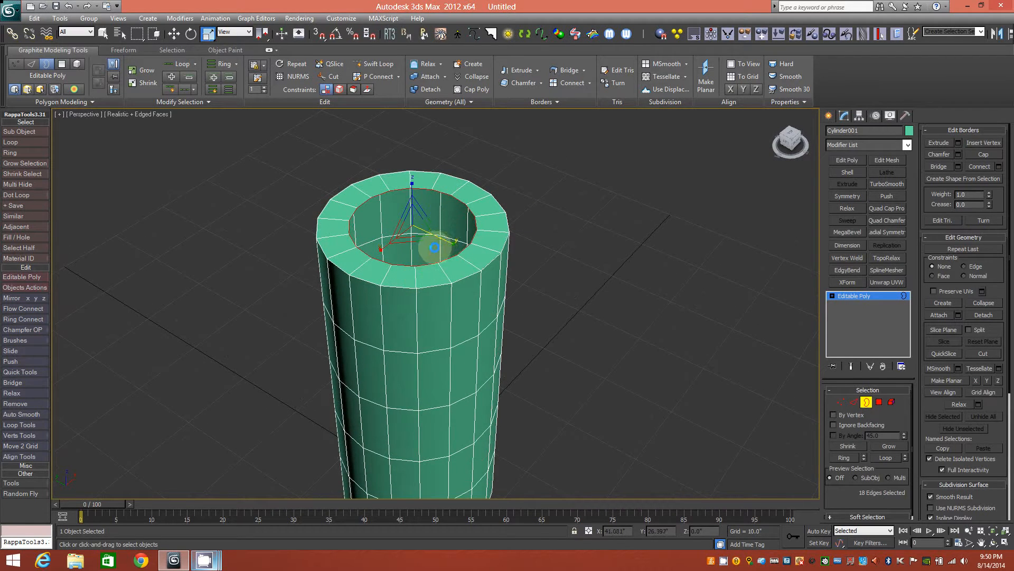
left_click_drag(416, 227, 428, 269)
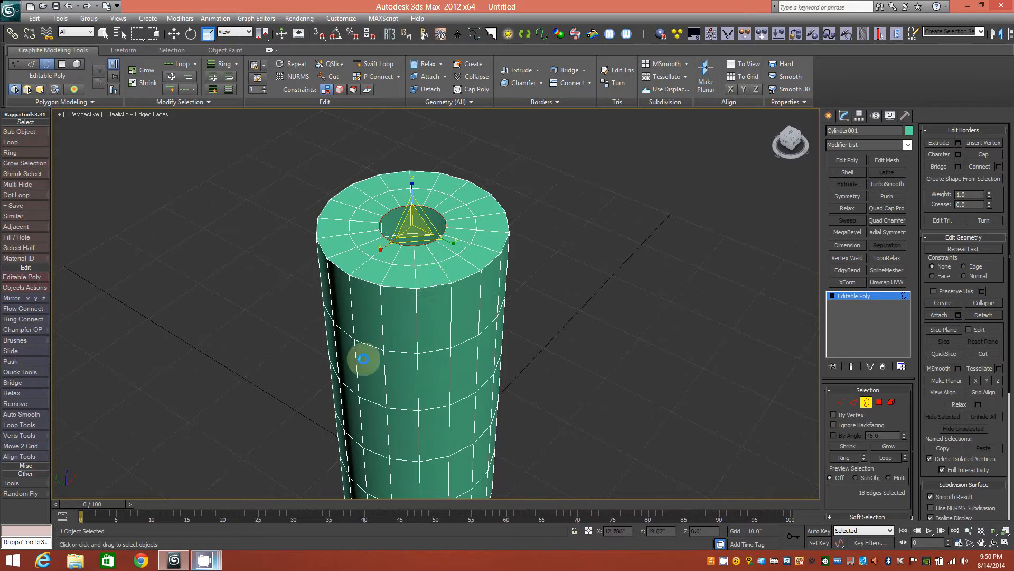
- Select every other radial edge of the inner top ring with a dot ring selection and remove those edges
left_click(854, 401)
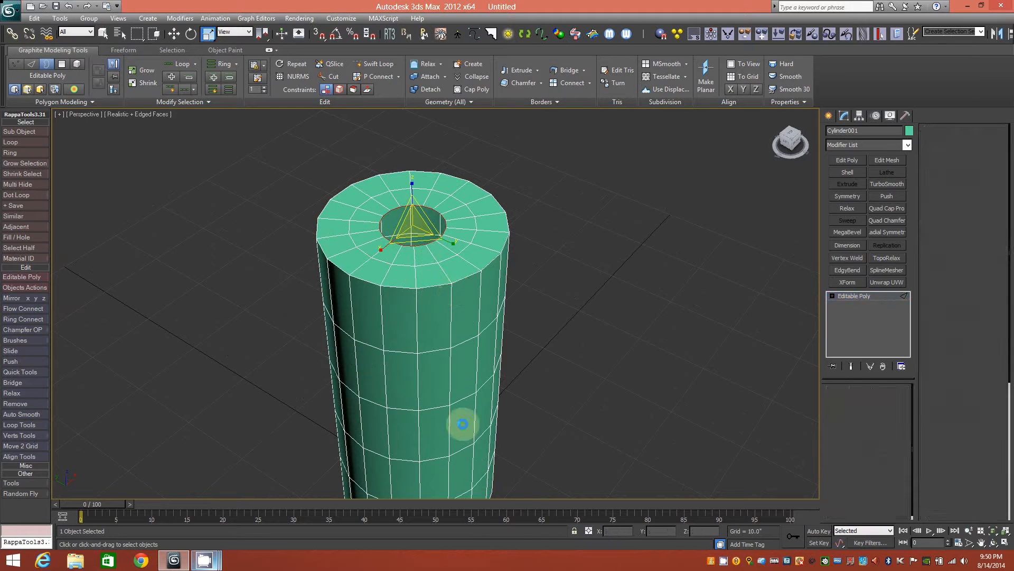
left_click(447, 248)
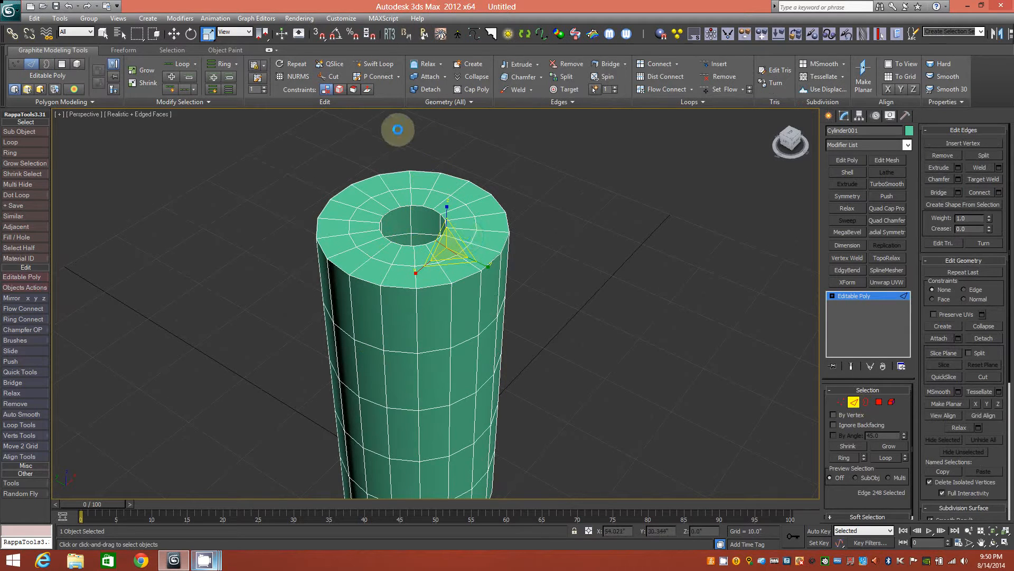
left_click(228, 89)
middle_click_drag(454, 303, 455, 319)
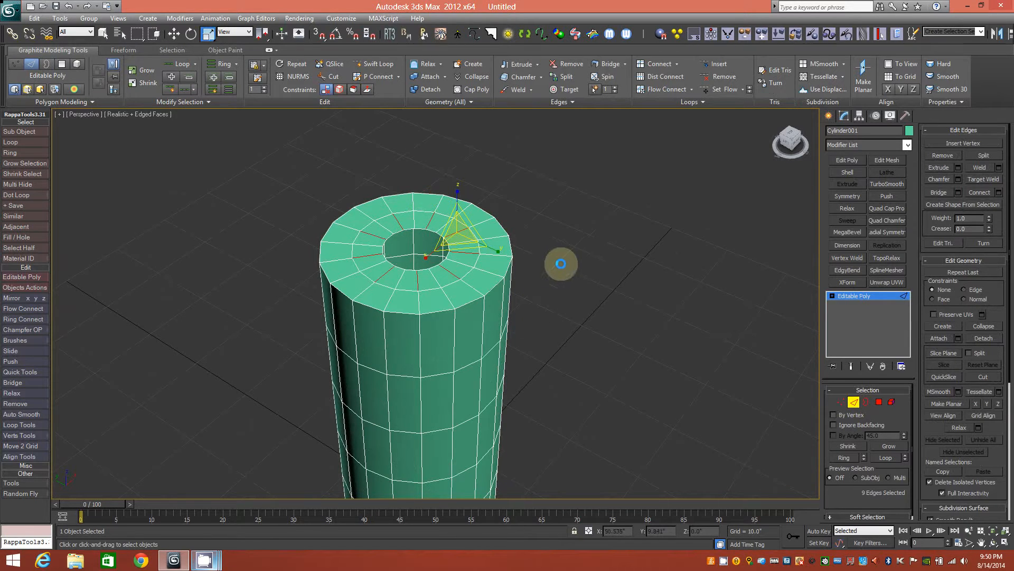
left_click(572, 64)
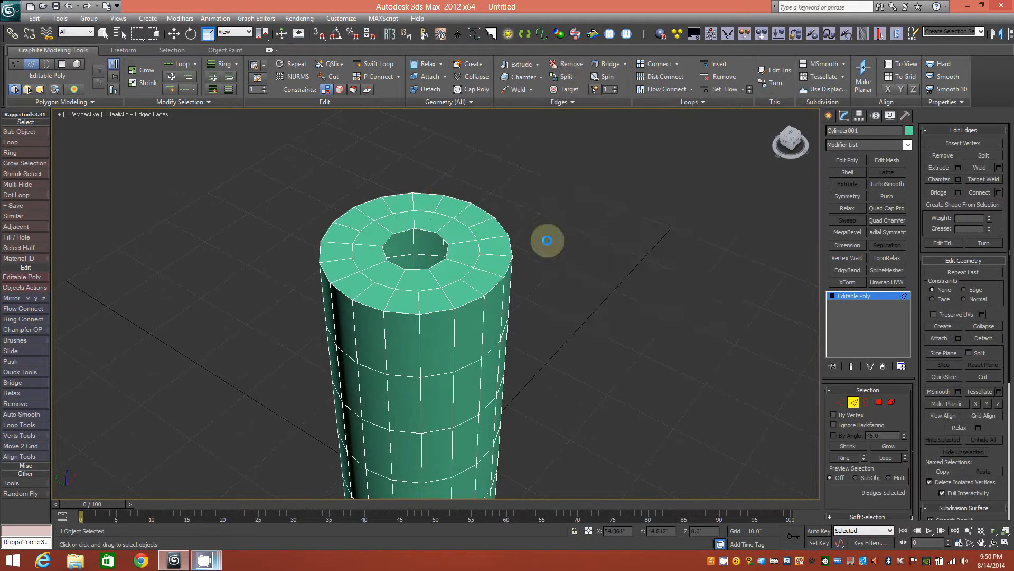
- Close the center hole on top by collapsing its border to a single vertex
middle_click_drag(494, 269, 493, 277)
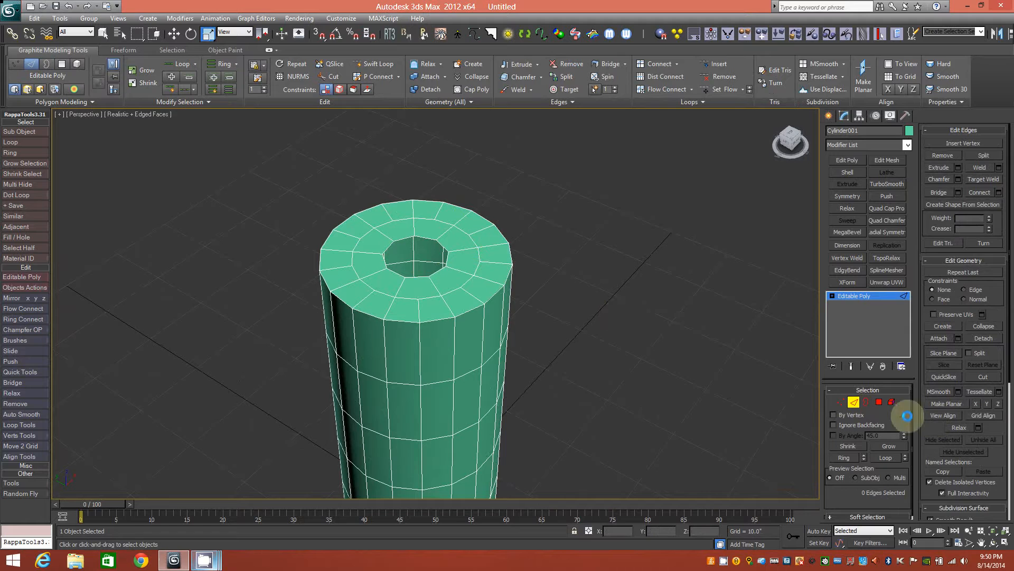
left_click(867, 402)
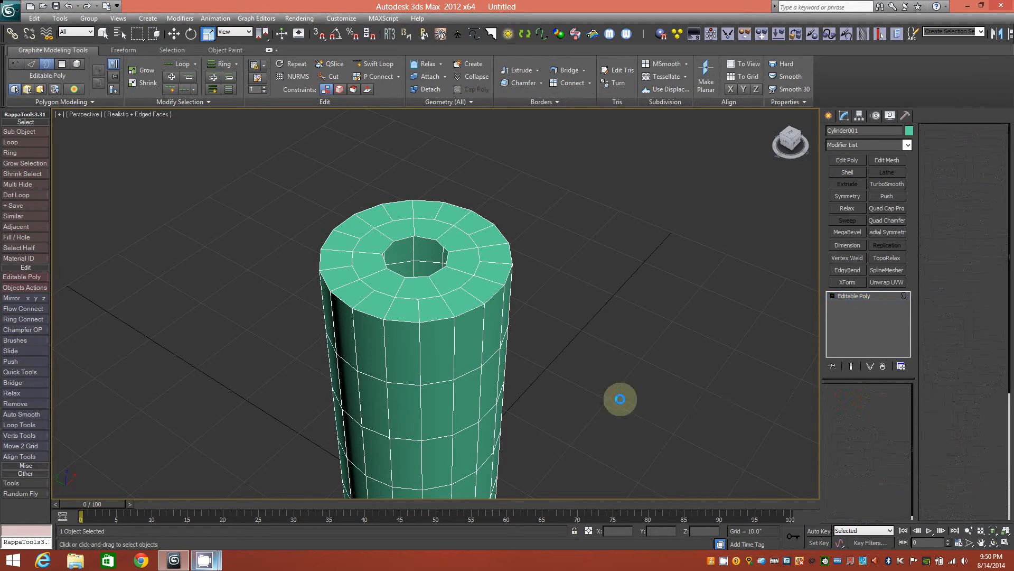
left_click(421, 277)
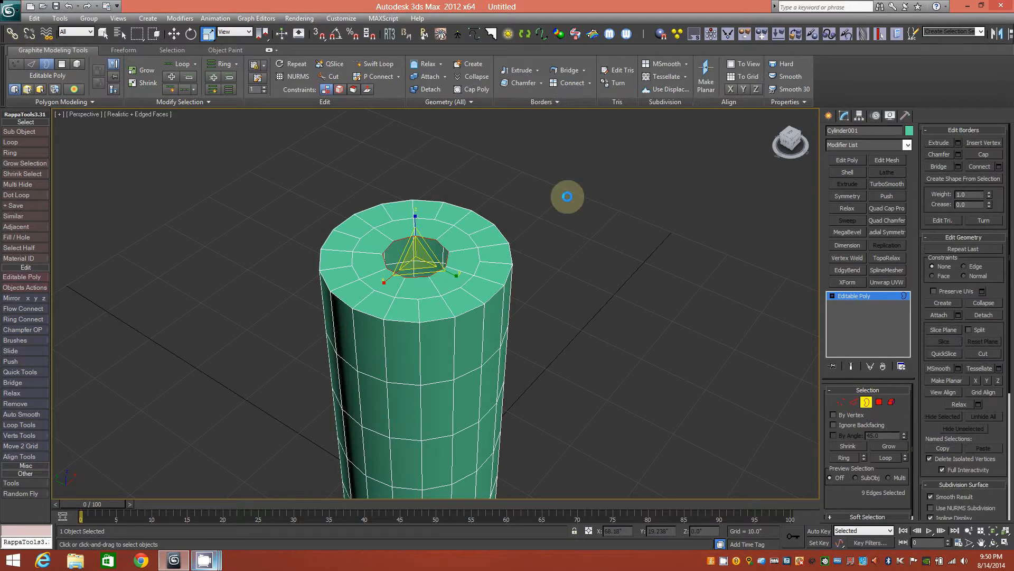
left_click(475, 88)
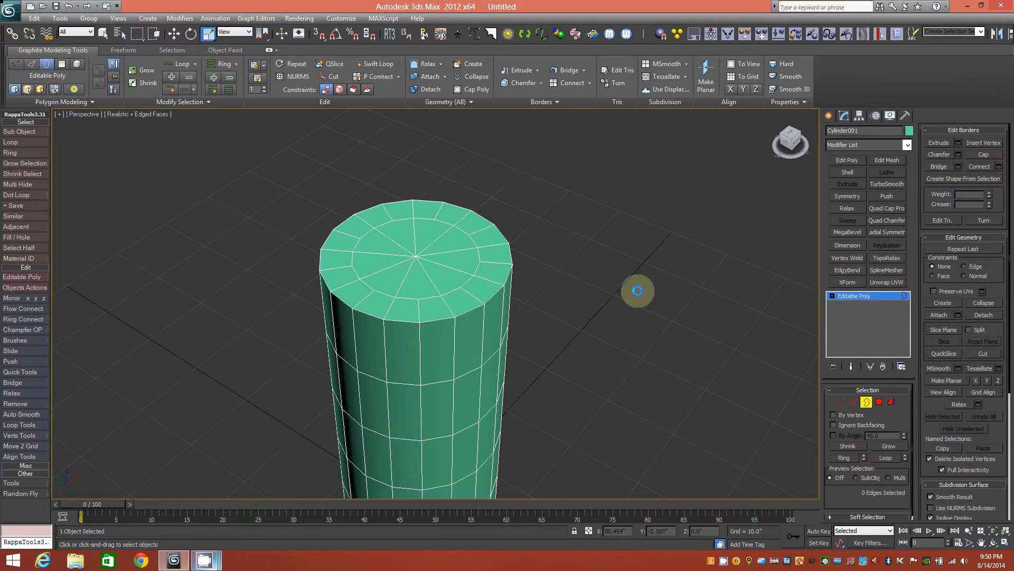
- Add a Swift Loop support edge around the side just below the top rim and exit border editing
mouse_move(456, 371)
middle_mouse_down("alt")
mouse_move(432, 342)
mouse_move(455, 351)
mouse_move(457, 362)
mouse_move(444, 364)
middle_mouse_up("alt")
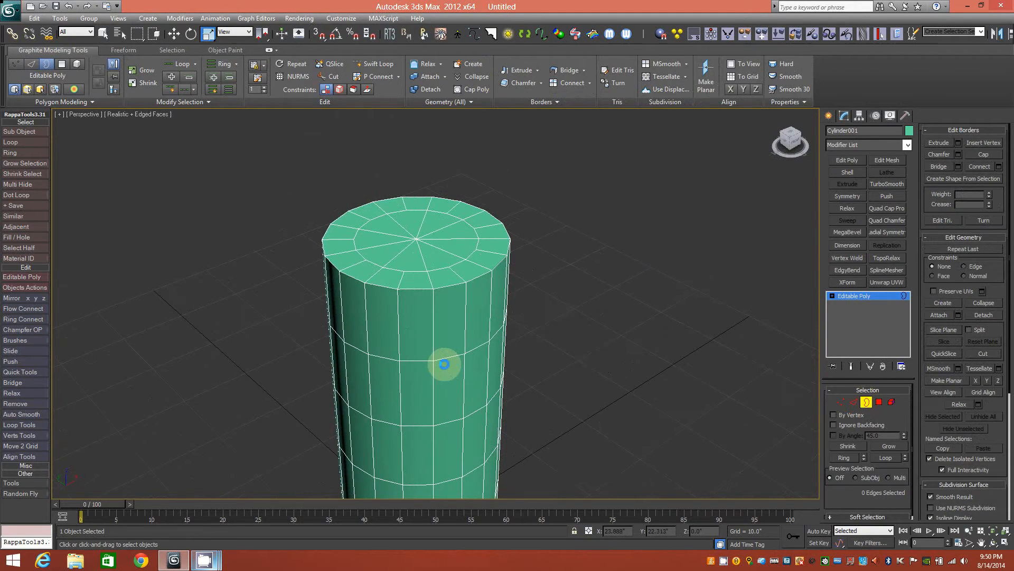
left_click(373, 63)
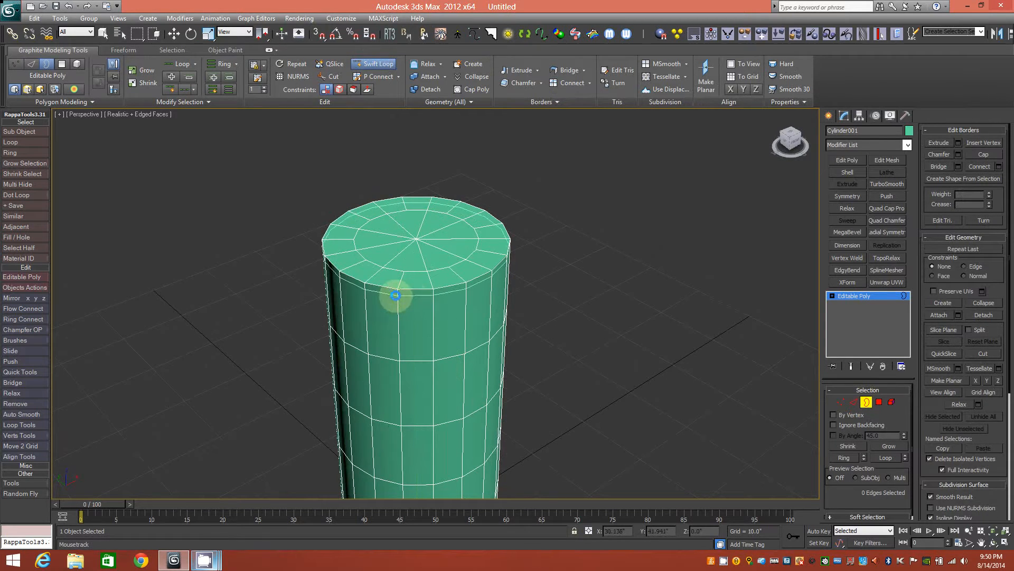
left_click(395, 295)
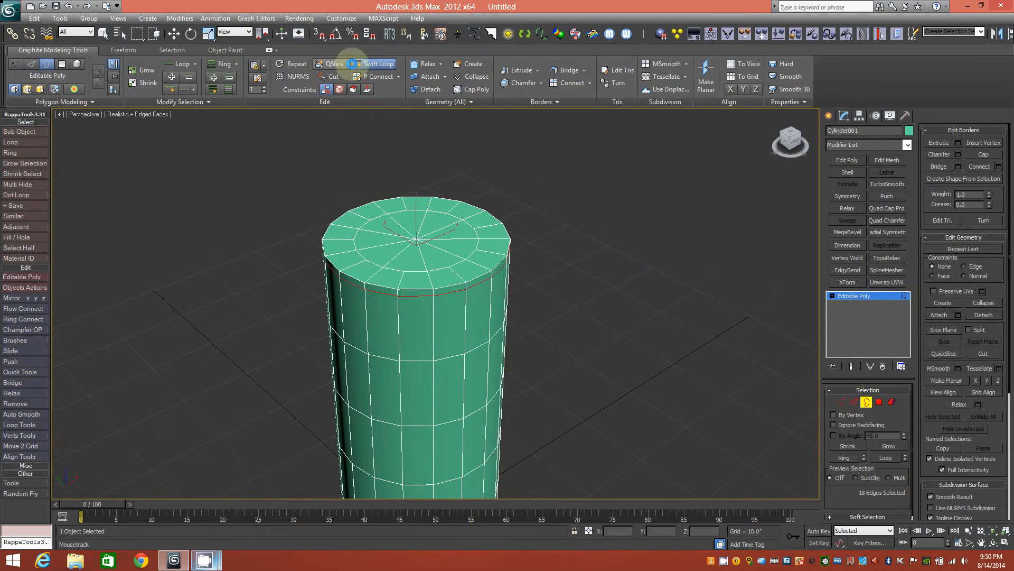
left_click(351, 62)
left_click(866, 401)
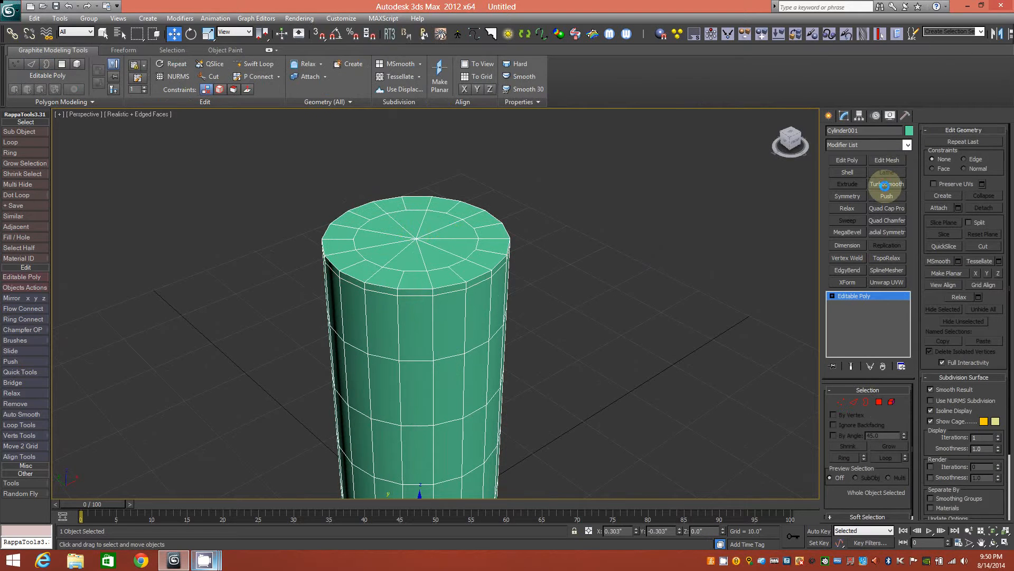
- Apply TurboSmooth with 2 iterations to the cylinder and inspect the cap with edged faces off and on
left_click(886, 184)
left_click(902, 405)
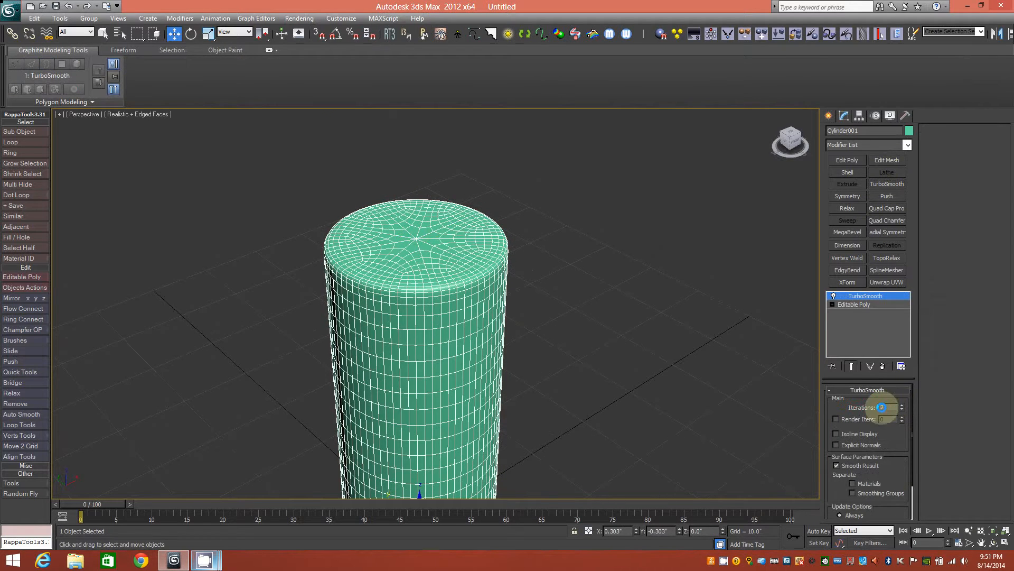
middle_click_drag(489, 341, 451, 301, "alt")
key("F4")
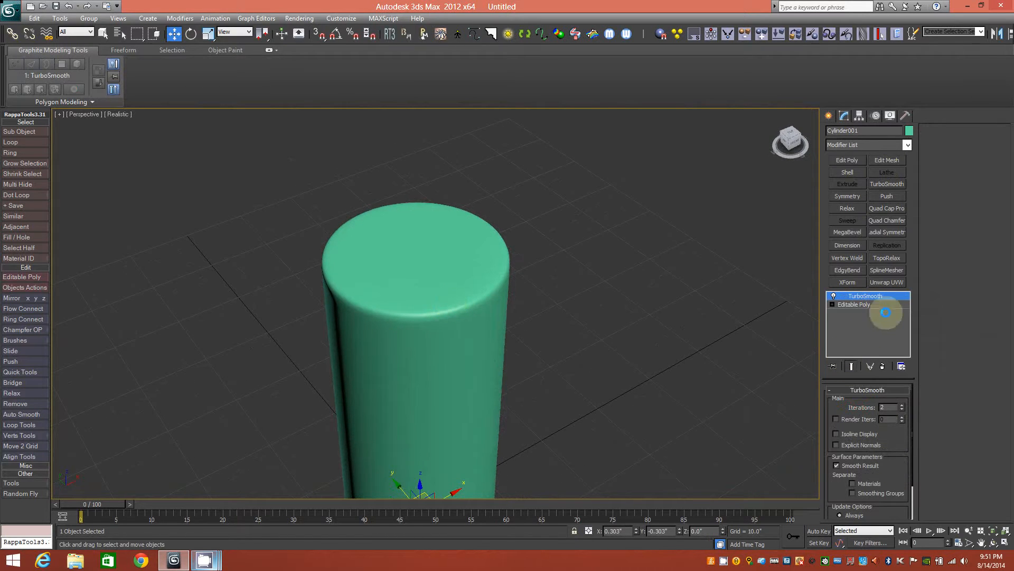
key("F4")
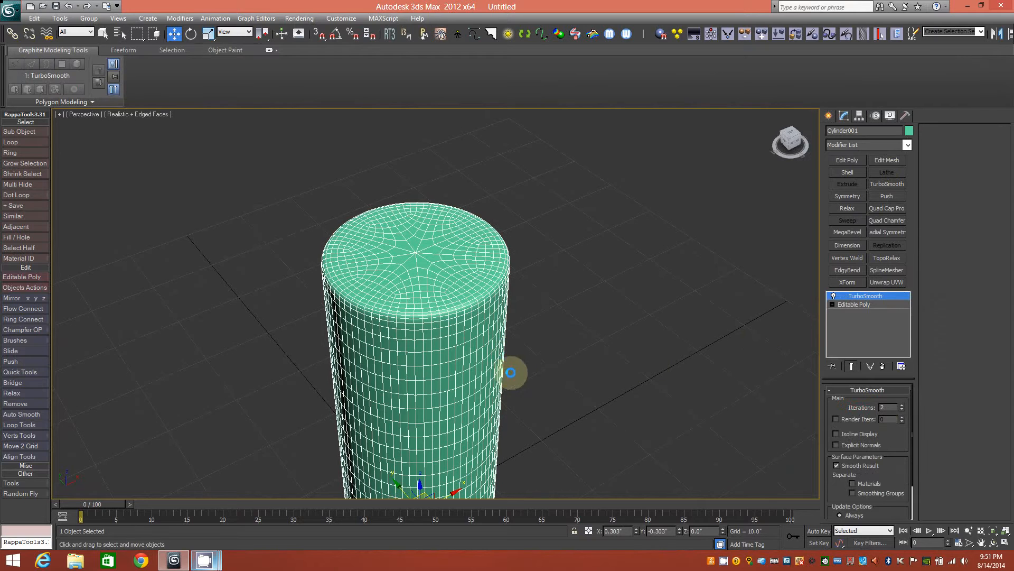
middle_click_drag(332, 334, 367, 305, "alt")
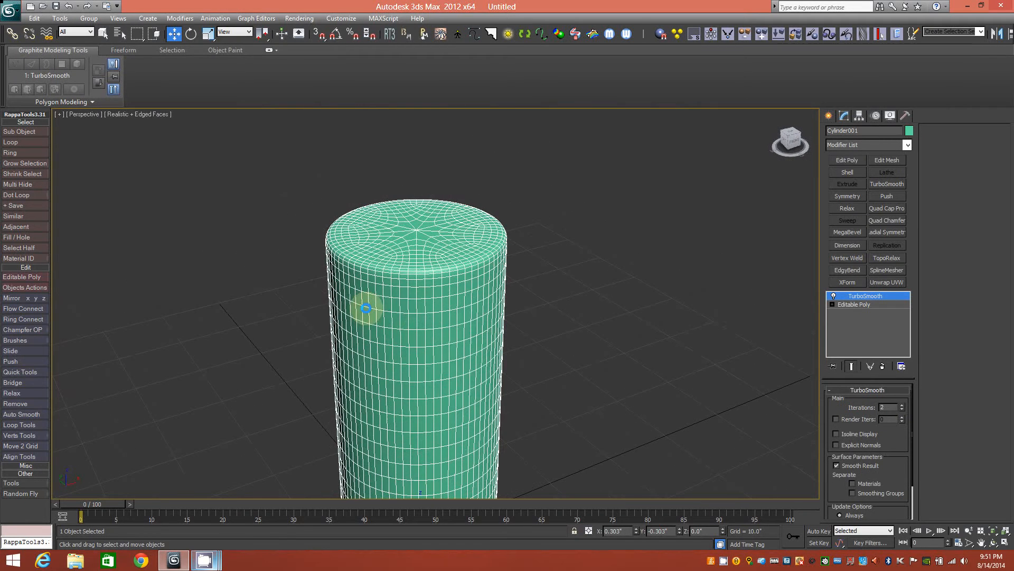
- Delete the TurboSmooth modifier from the cylinder
right_click(873, 297)
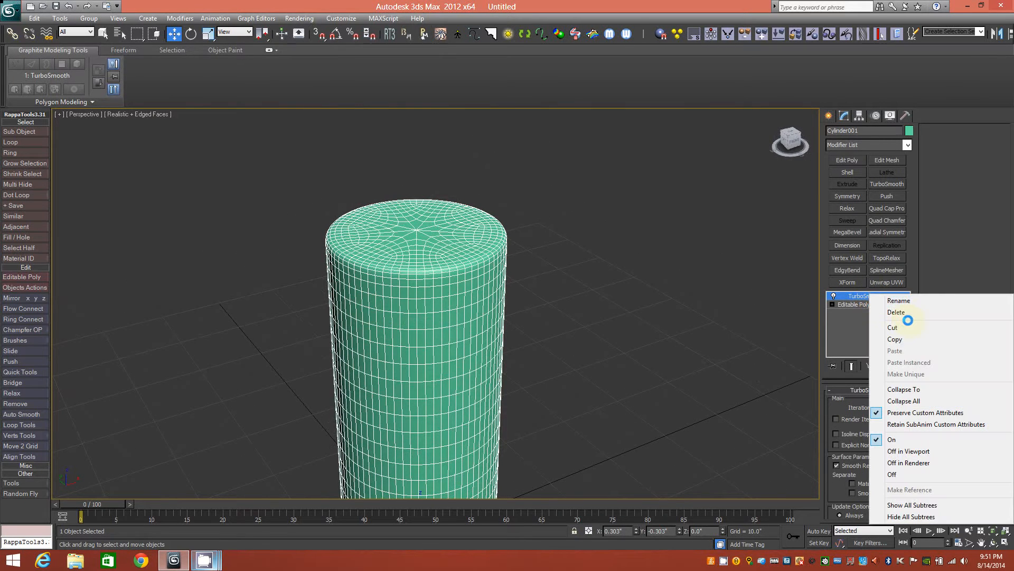
left_click(908, 313)
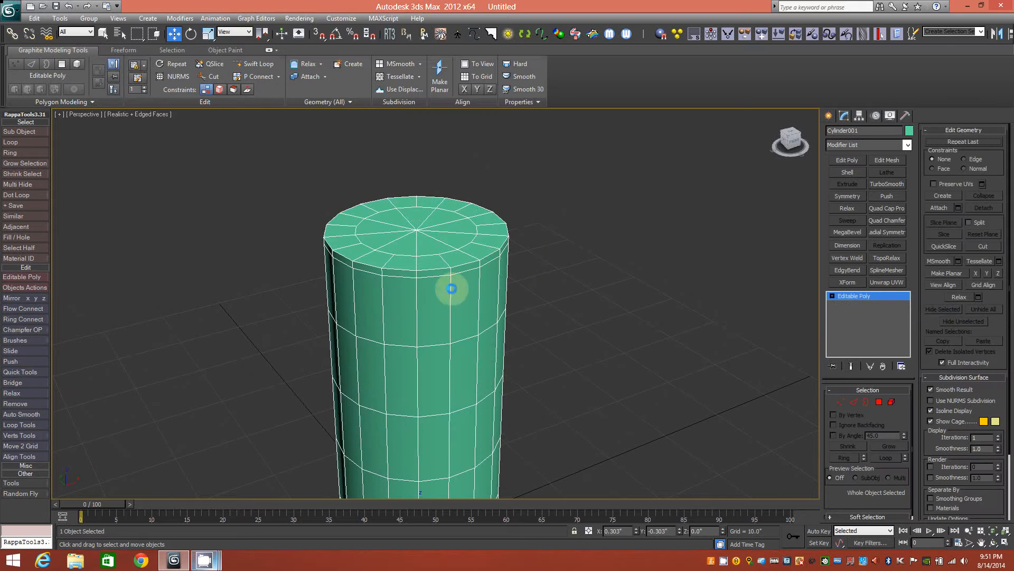
- Examine the vertices of the cylinder's cap, leave vertex editing and delete the cylinder from the scene
middle_click_drag(419, 244, 409, 254, "alt")
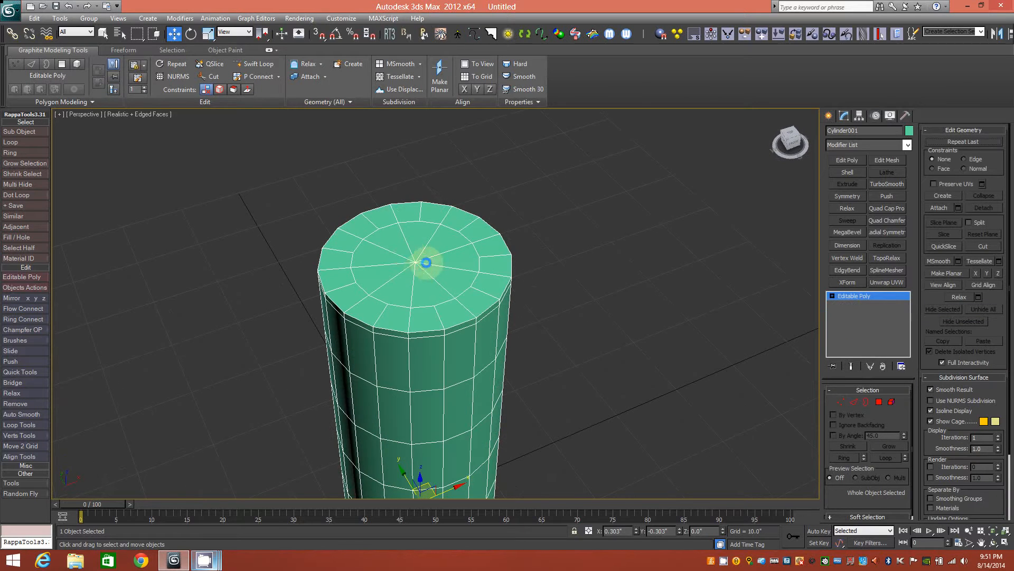
left_click(840, 401)
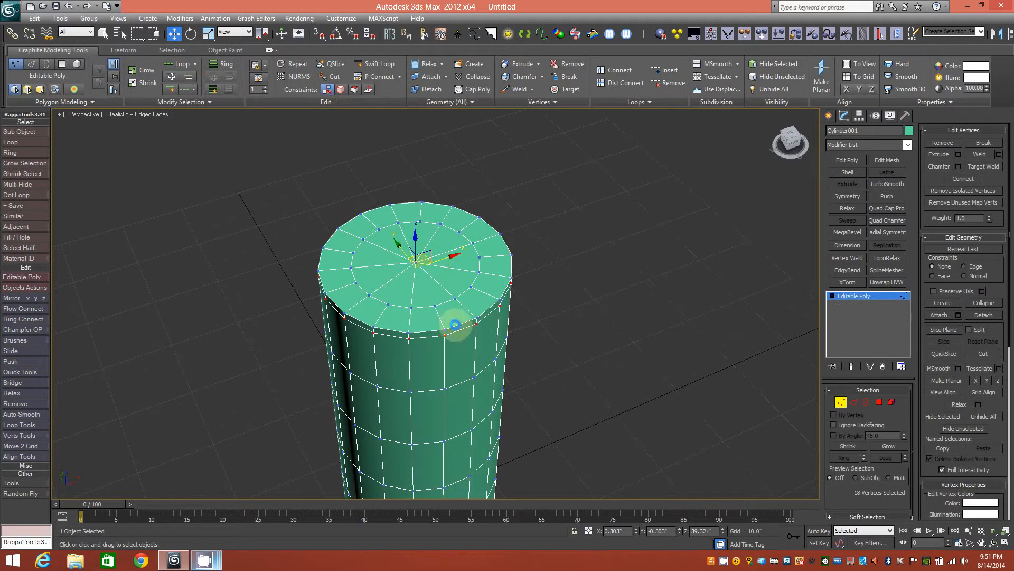
mouse_move(440, 307)
middle_mouse_down("alt")
mouse_move(430, 288)
mouse_move(448, 294)
mouse_move(432, 294)
middle_mouse_up("alt")
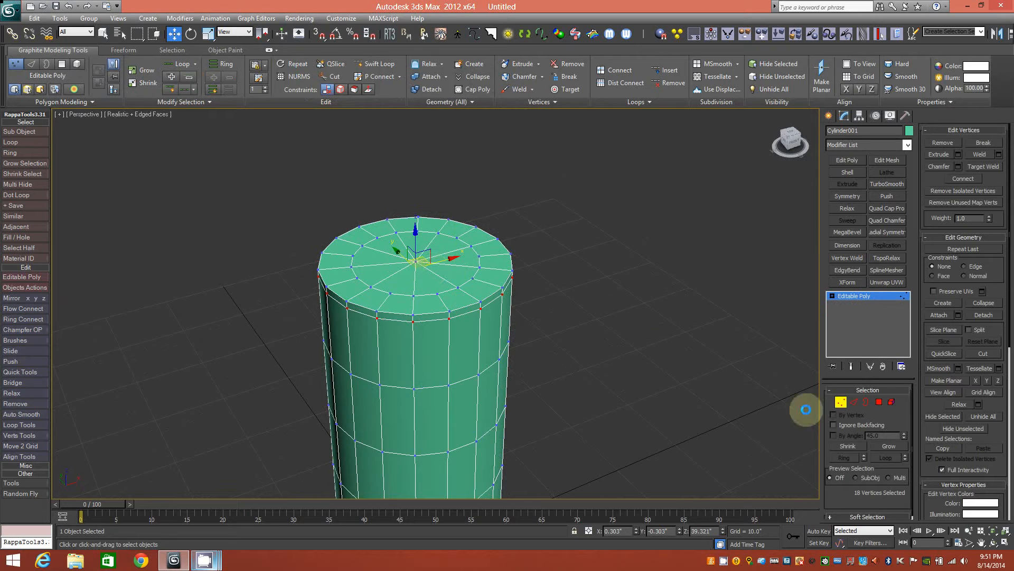
left_click(840, 402)
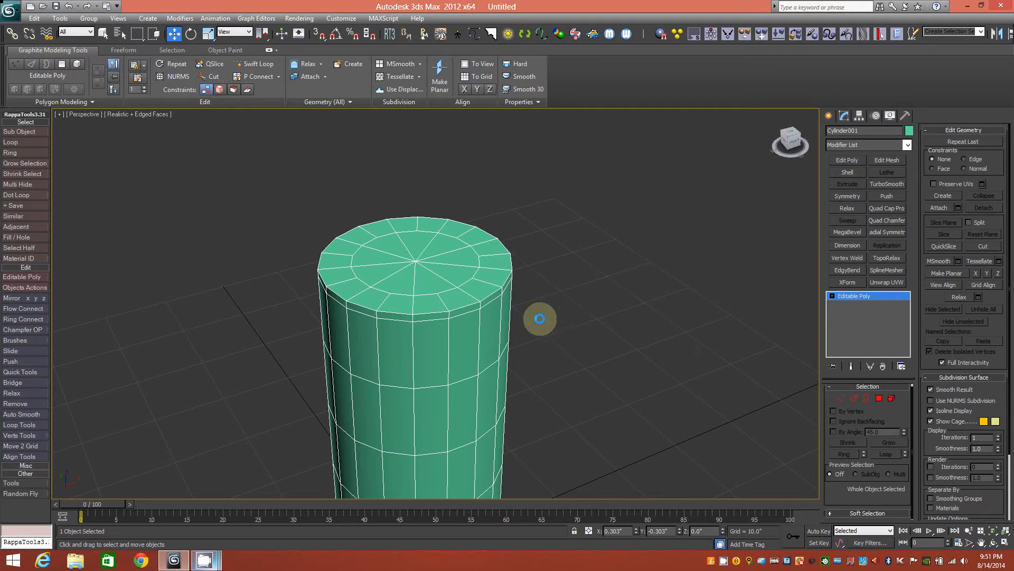
key("Delete")
- Create a new cylinder at the grid origin, about 10" in radius and 40" high, with 5 height segments and 18 sides
middle_click_drag(502, 333, 440, 294, "alt")
left_click(829, 115)
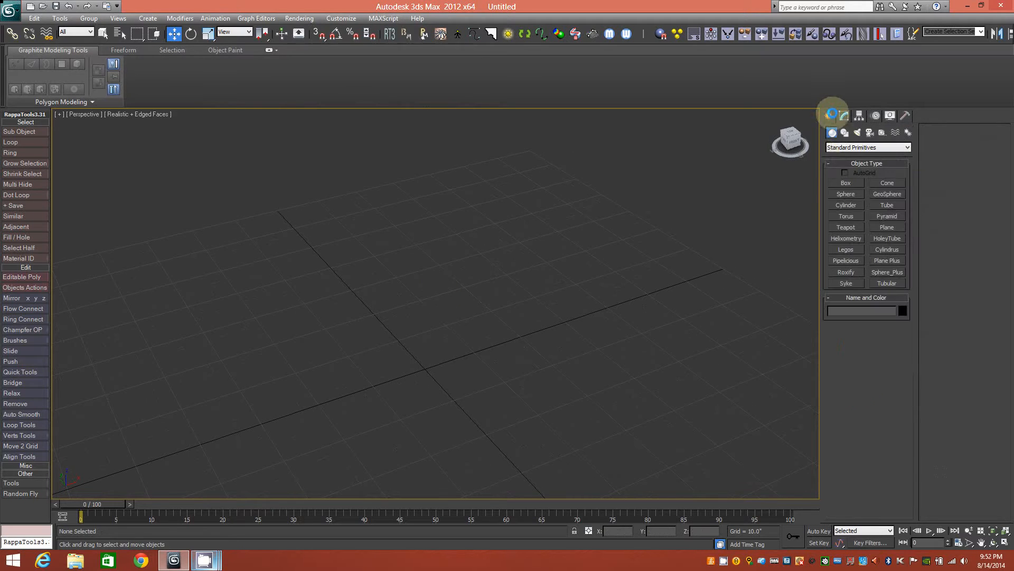
left_click(852, 205)
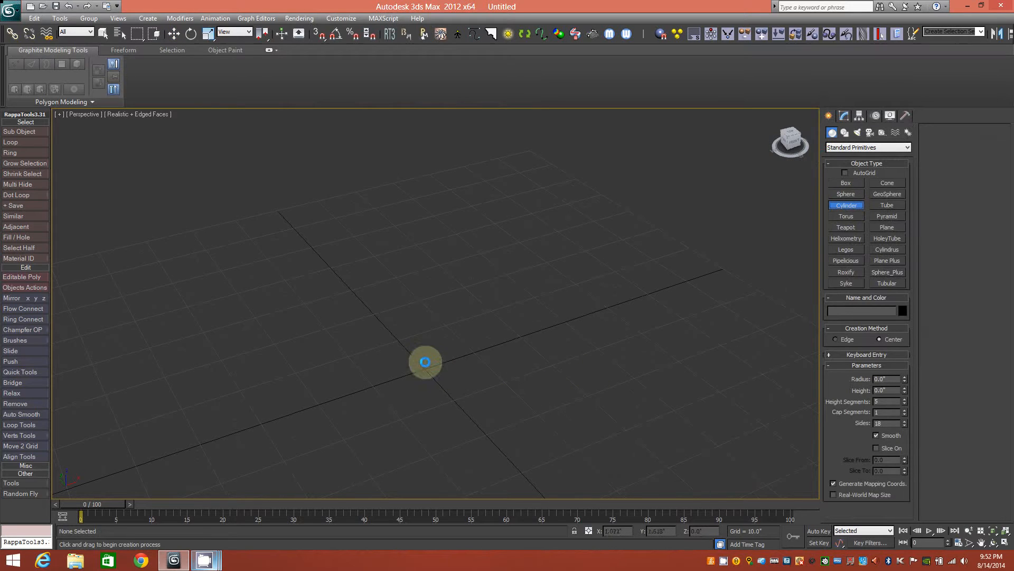
left_click_drag(426, 368, 454, 400)
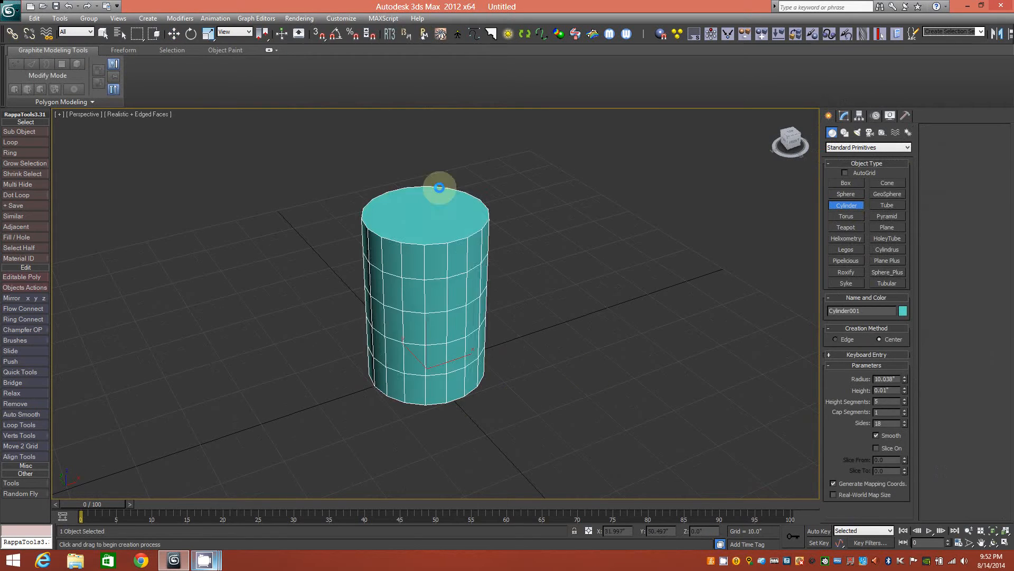
left_click(446, 161)
middle_click_drag(467, 237, 465, 274)
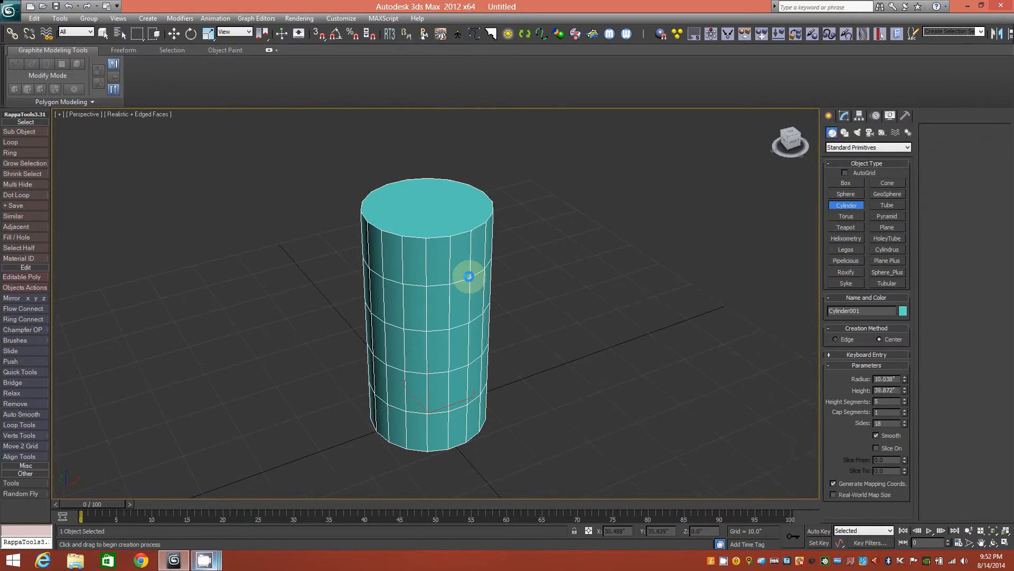
- Convert the new cylinder to an Editable Poly
left_click(844, 115)
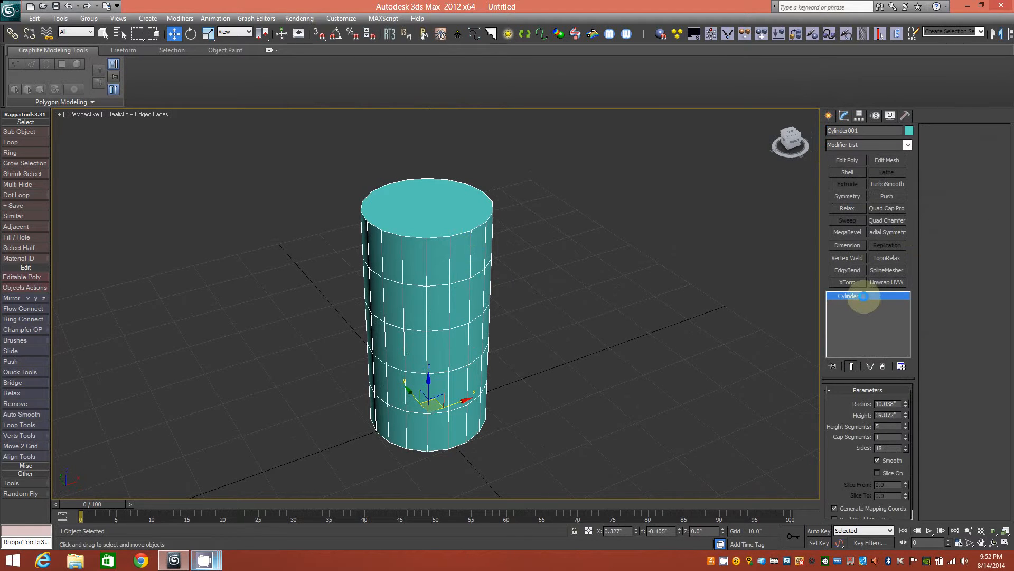
right_click(872, 296)
left_click(924, 376)
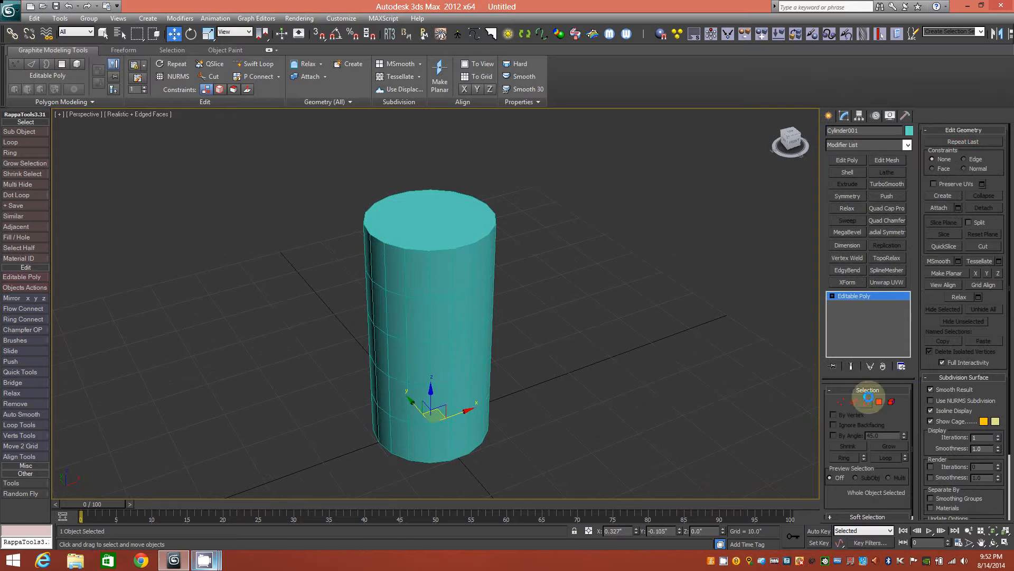
- Delete the top and bottom cap polygons, leaving the cylinder open at both ends
left_click(880, 401)
left_click(484, 235)
middle_click_drag(496, 336, 491, 283, "alt")
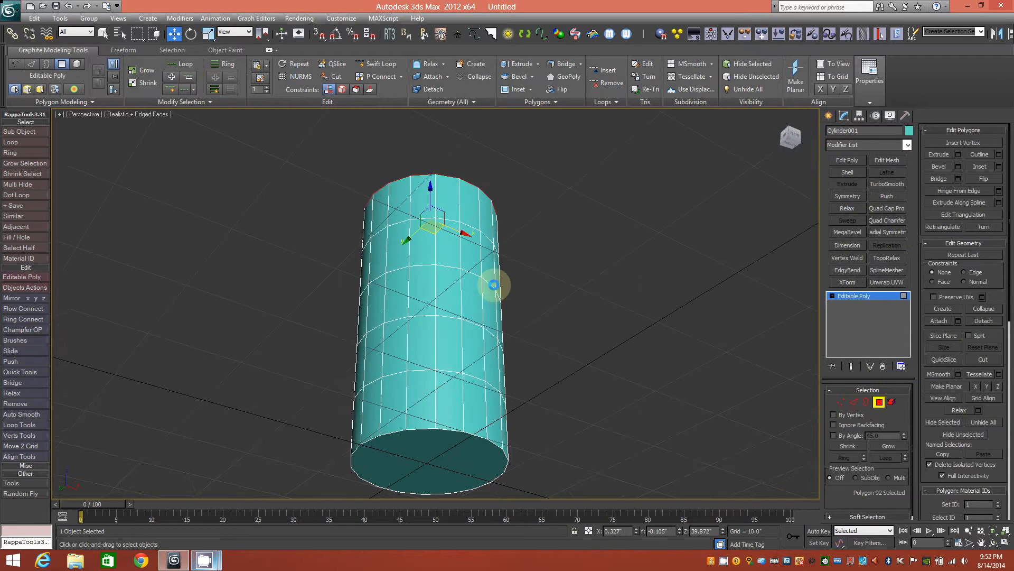
left_click(465, 430, "ctrl")
middle_click_drag(486, 367, 616, 351, "alt")
key("Delete")
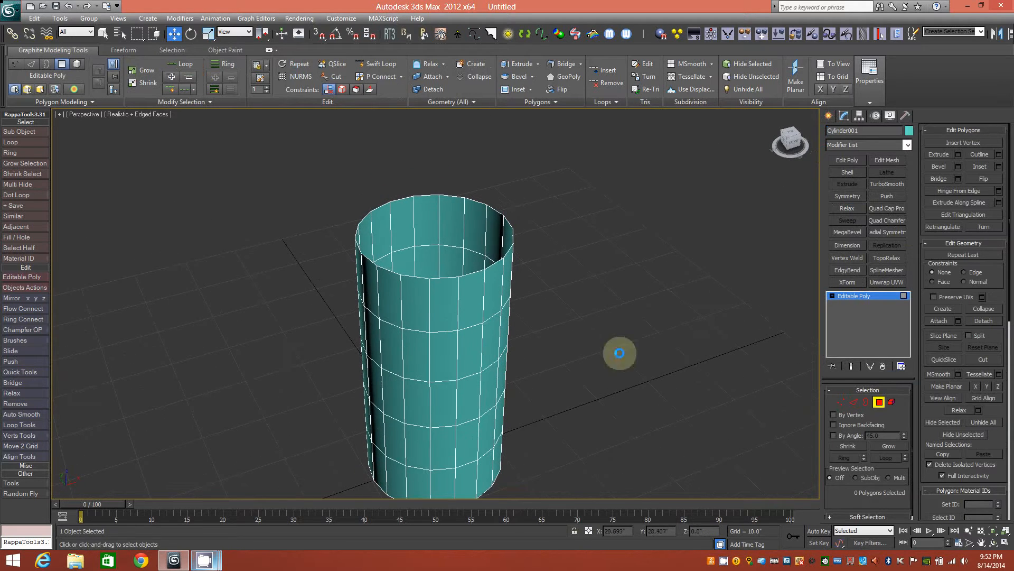
- Extend the top border inward by scaling a copy of it, forming a flat ring of polygons around a smaller hole
left_click(865, 401)
left_click(422, 277)
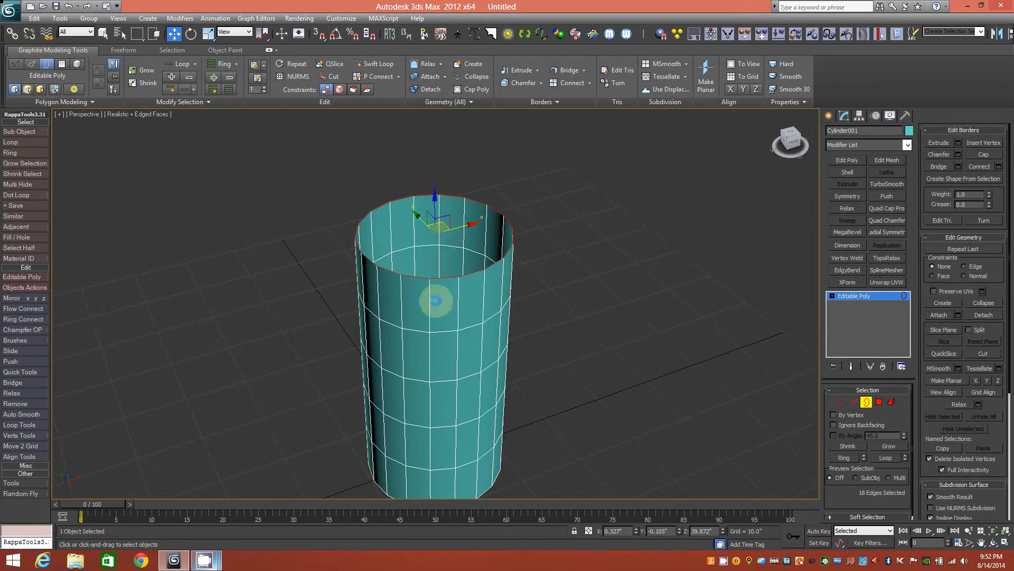
key("r")
left_click_drag(433, 230, 437, 264, "shift")
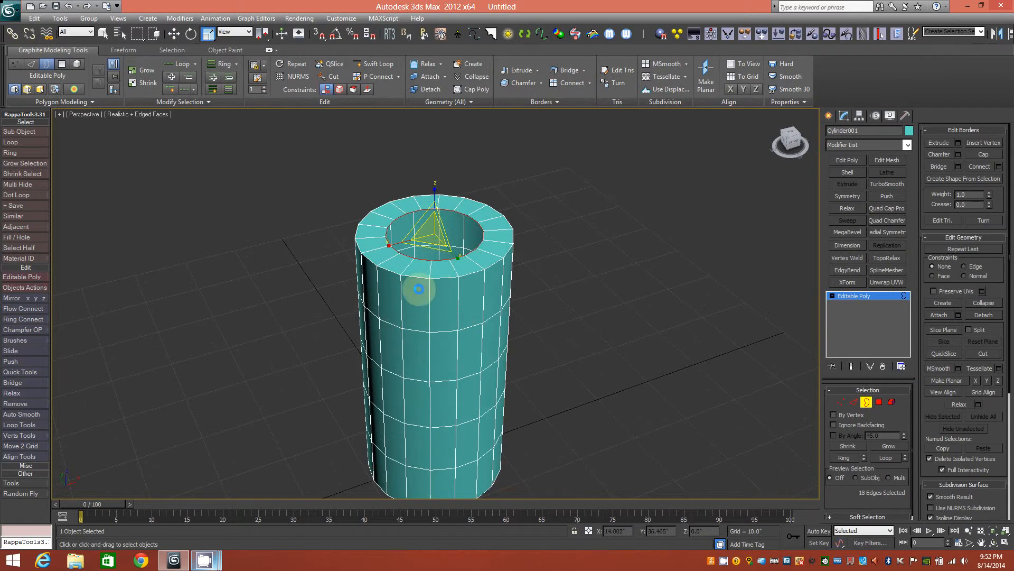
middle_click_drag(420, 281, 422, 305)
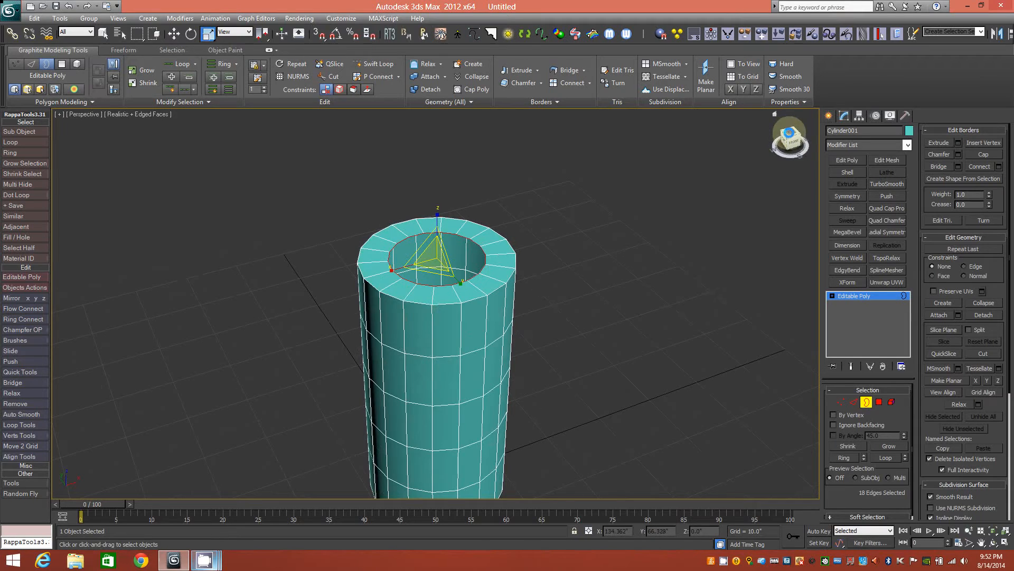
- Bridge the inner ring's edges across the hole, leaving out the two adjacent edges at each end along the X axis
left_click(789, 131)
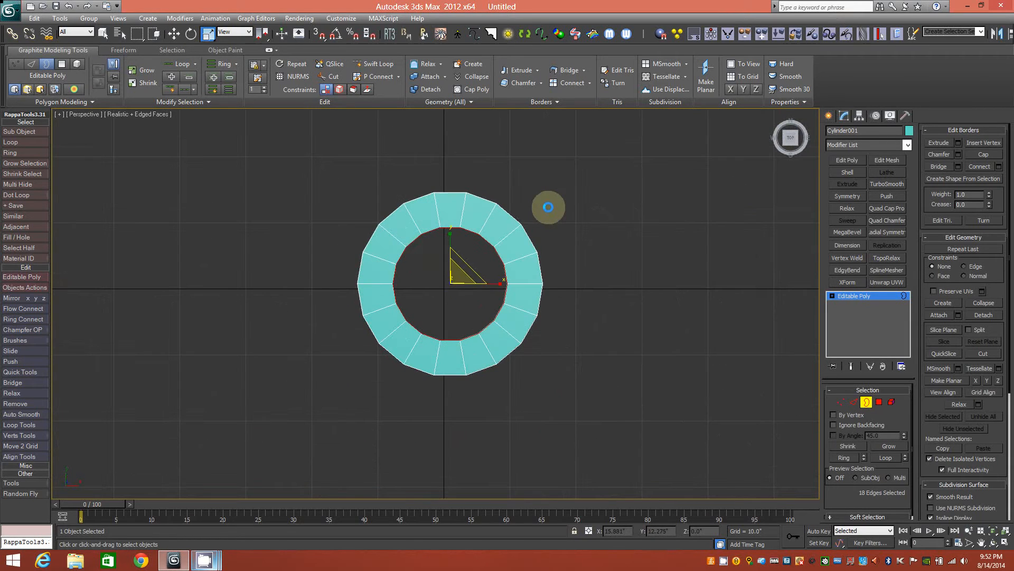
scroll(440, 276, "up", 3)
middle_click_drag(548, 266, 537, 295)
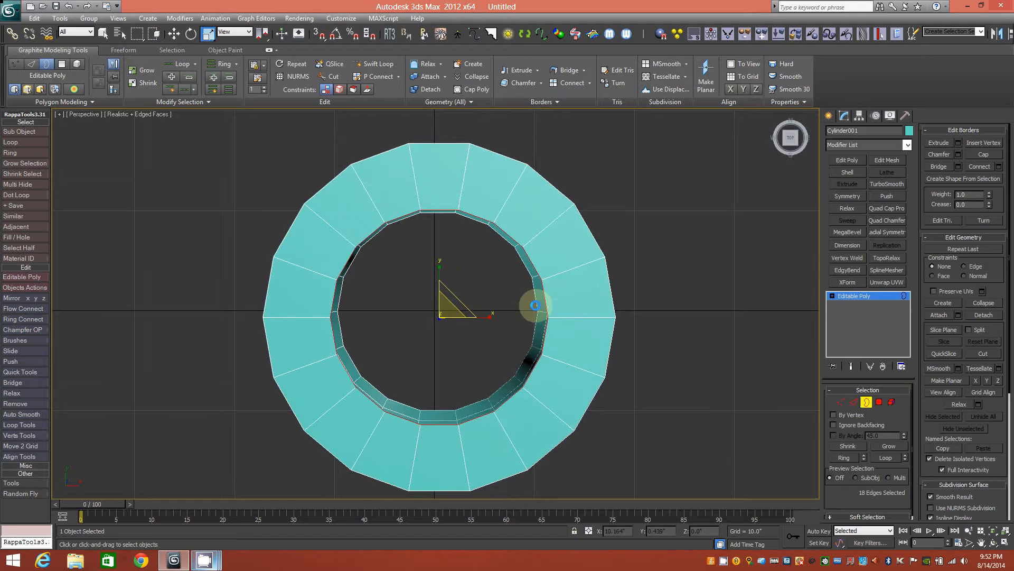
left_click(854, 402)
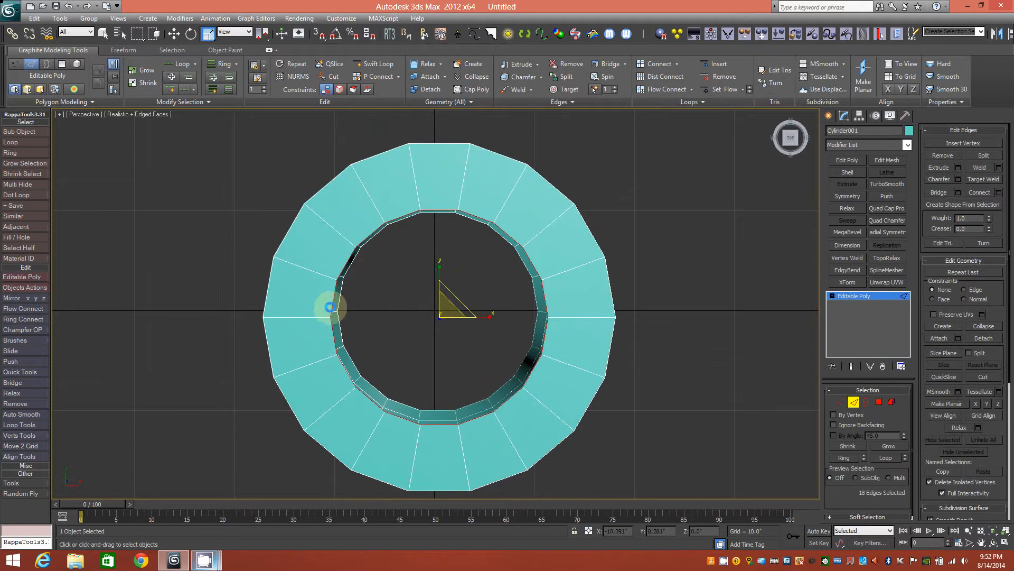
left_click(332, 307, "alt")
left_click(329, 334, "alt")
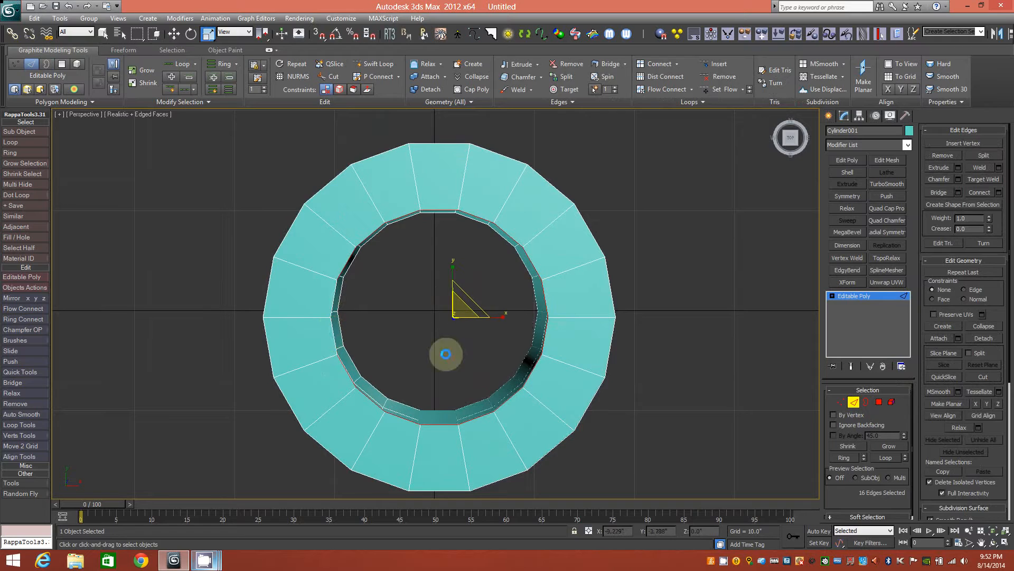
left_click(545, 300, "alt")
left_click(543, 339, "alt")
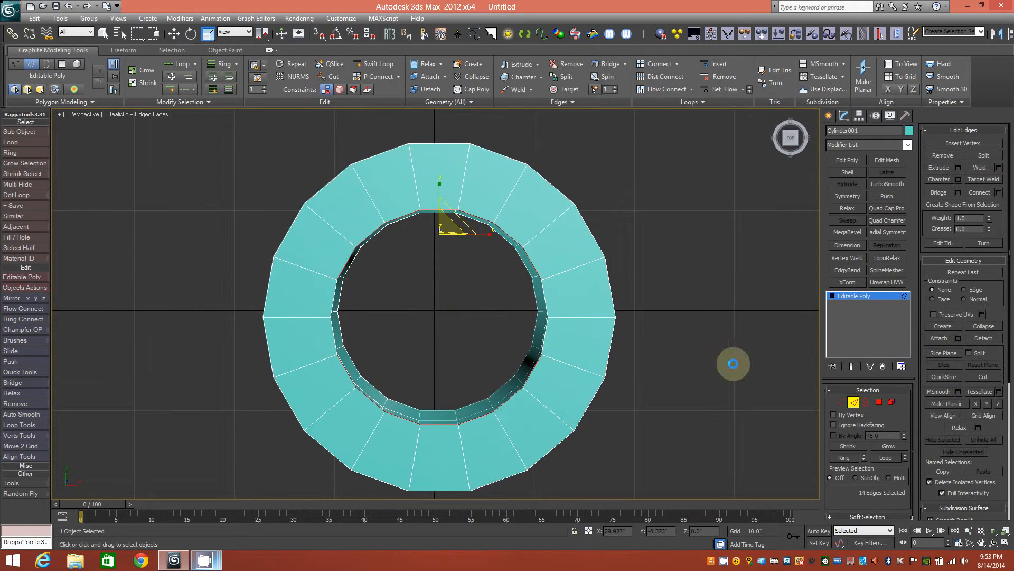
left_click(609, 64)
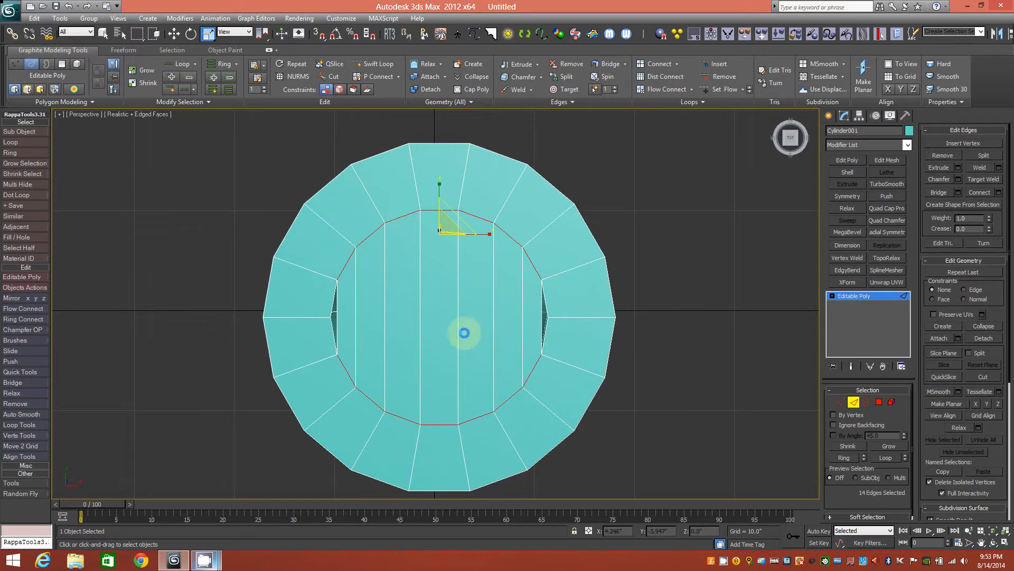
- Connect the ring of parallel bridge edges with one edge line running across the middle of the cap
left_click(421, 315)
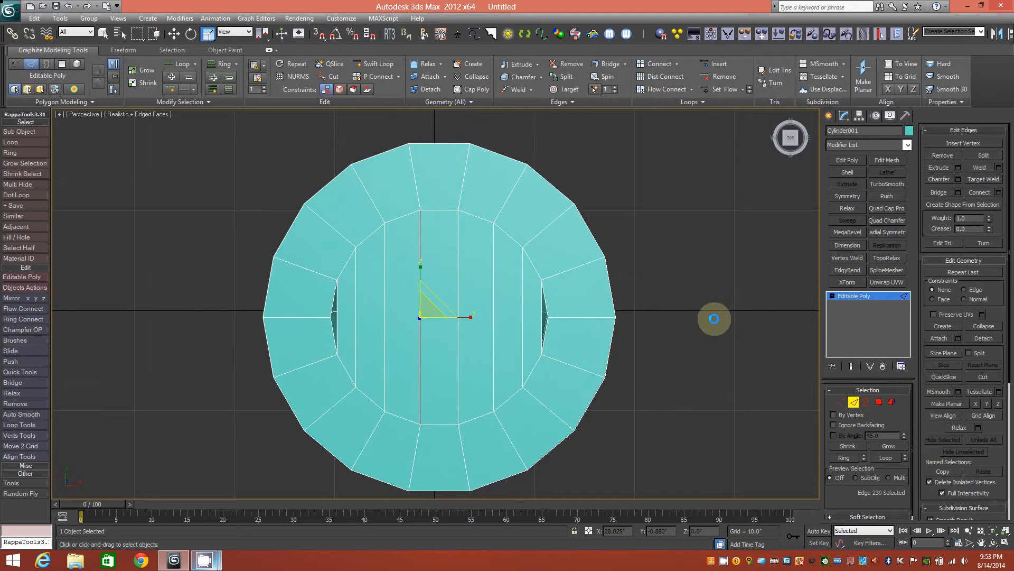
key("alt+r")
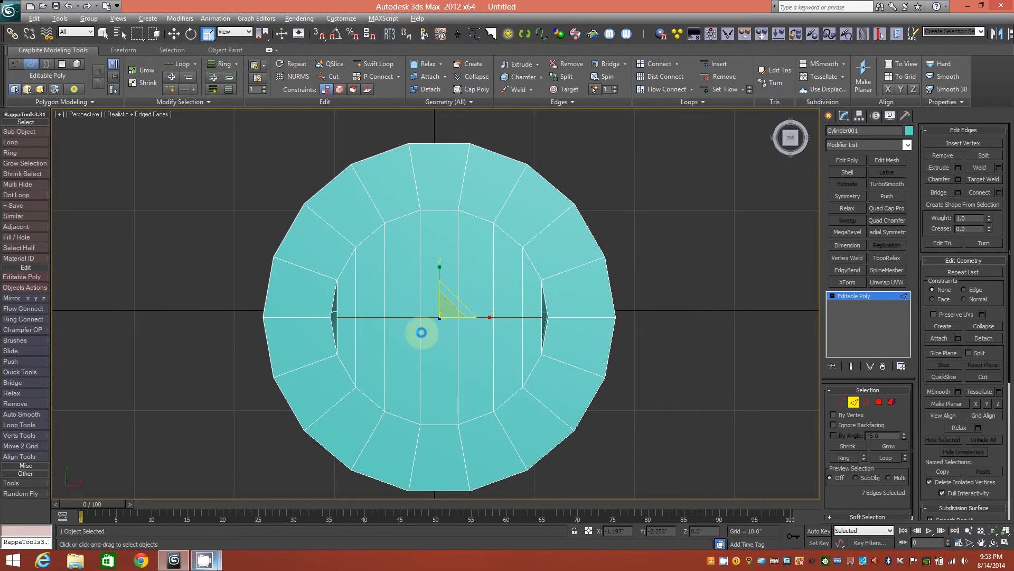
- Close the two end gaps in the cap by target-welding each end vertex of the middle line to the adjacent ring vertex
scroll(420, 322, "up", 2)
scroll(419, 328, "up", 3)
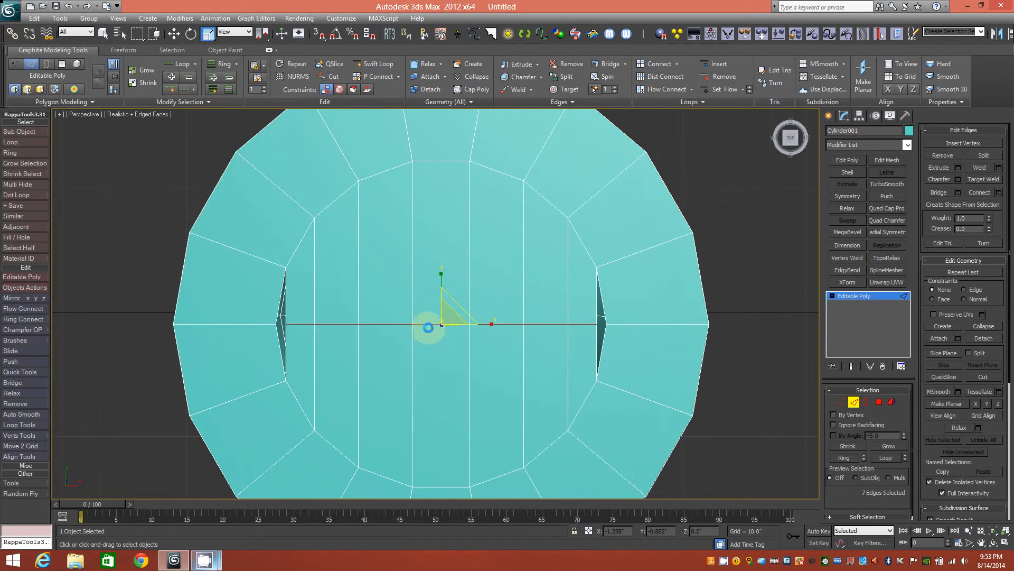
left_click(840, 401)
middle_click_drag(460, 323, 446, 282, "alt")
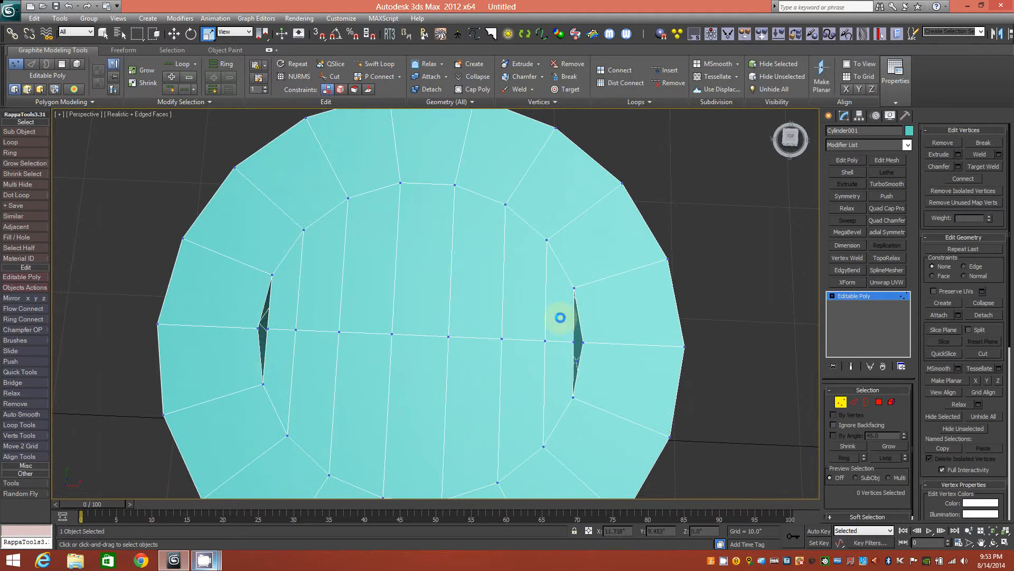
left_click(560, 89)
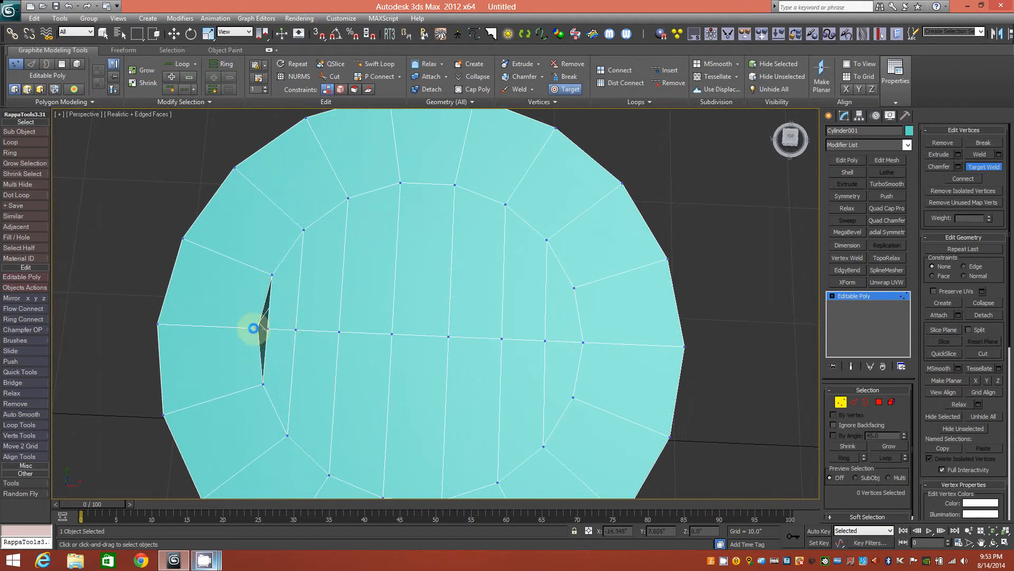
left_click(258, 328)
middle_click_drag(374, 323, 394, 301, "alt")
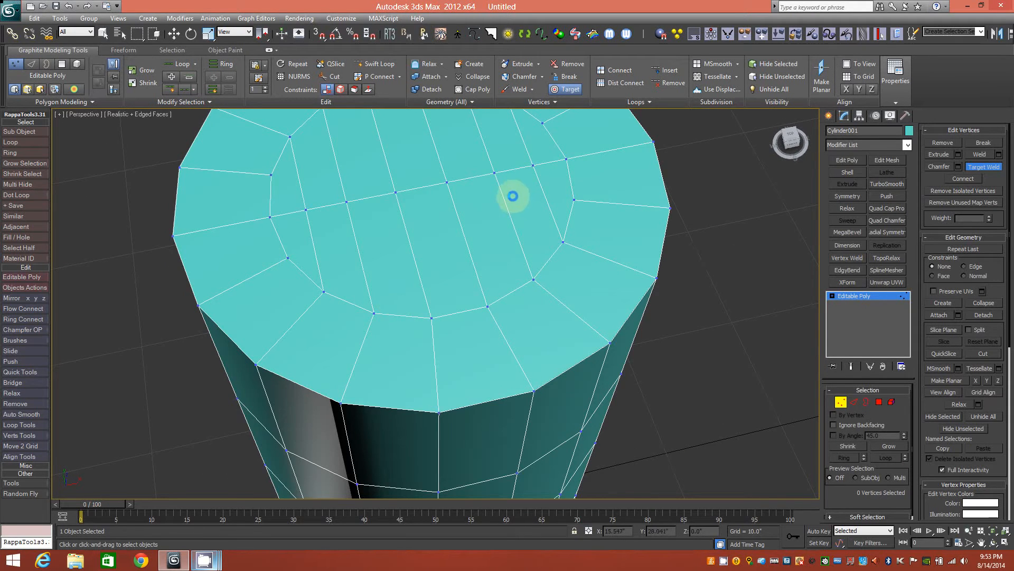
- Leave vertex editing and add a Swift Loop support edge around the side just below the top rim
scroll(512, 197, "down", 5)
middle_click_drag(476, 230, 471, 278)
left_click(841, 402)
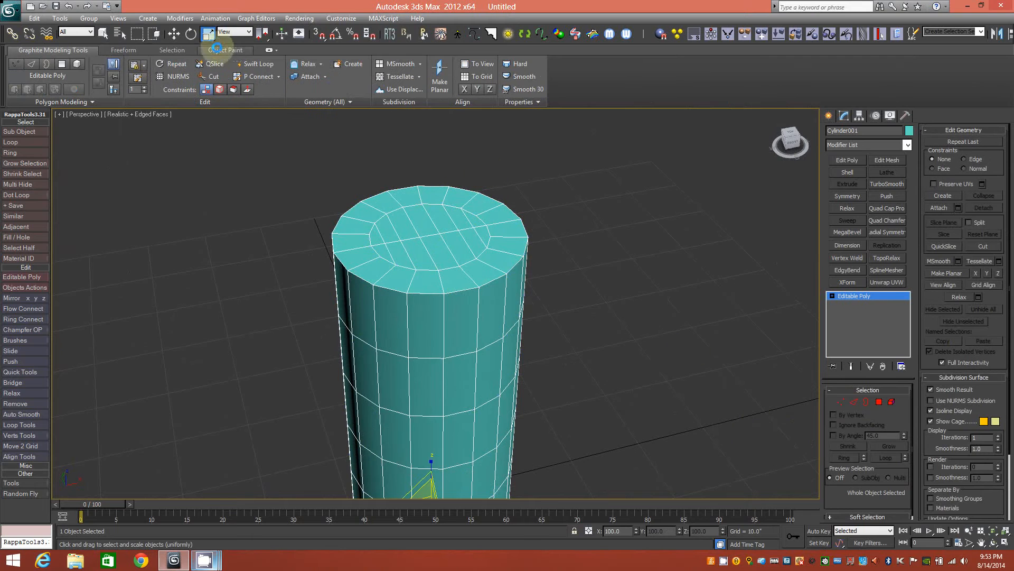
left_click(255, 63)
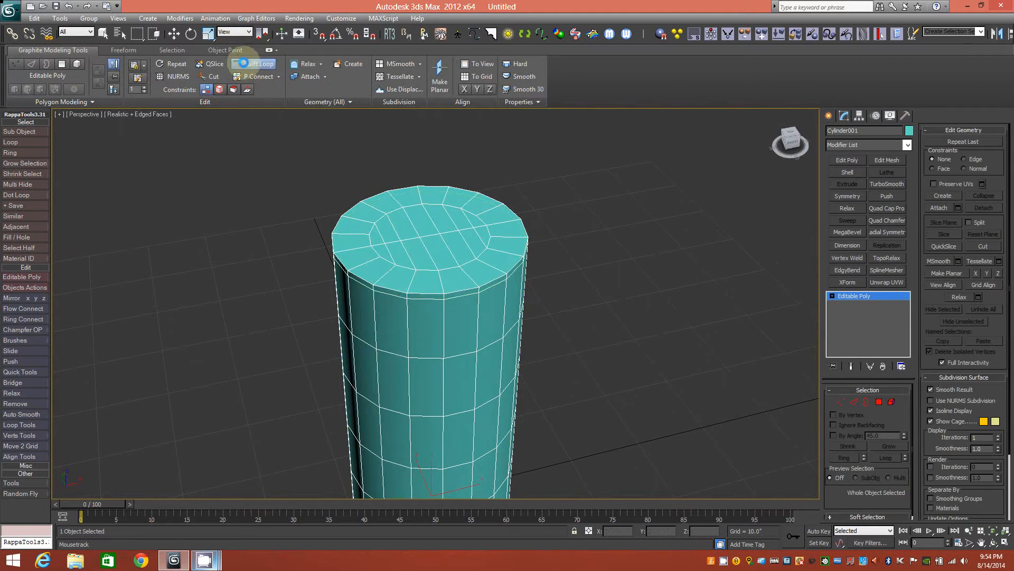
- Apply TurboSmooth with 2 iterations to the rebuilt cylinder and inspect its cap with edged faces on and off
left_click(890, 185)
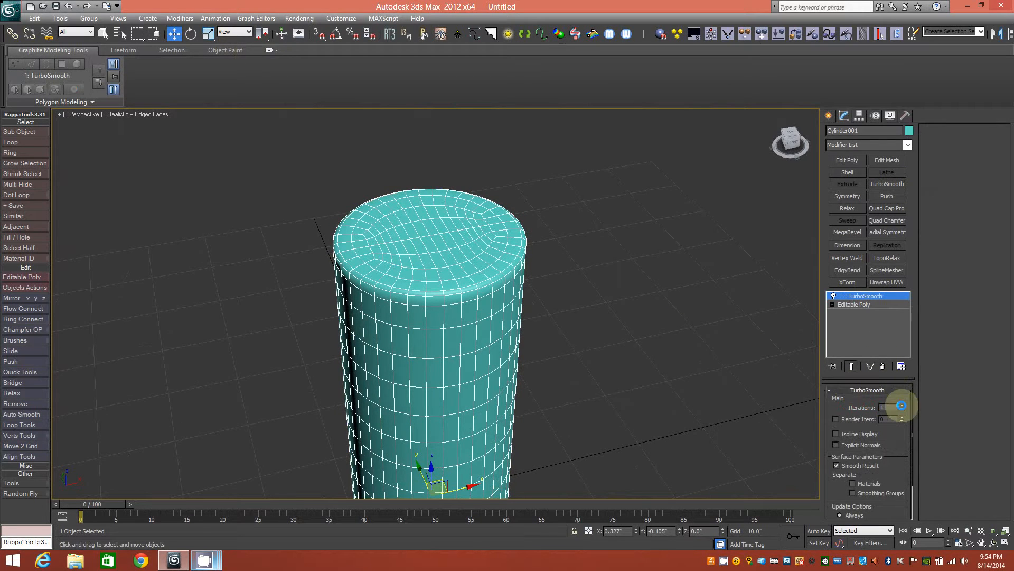
left_click(902, 404)
middle_click_drag(498, 254, 442, 260)
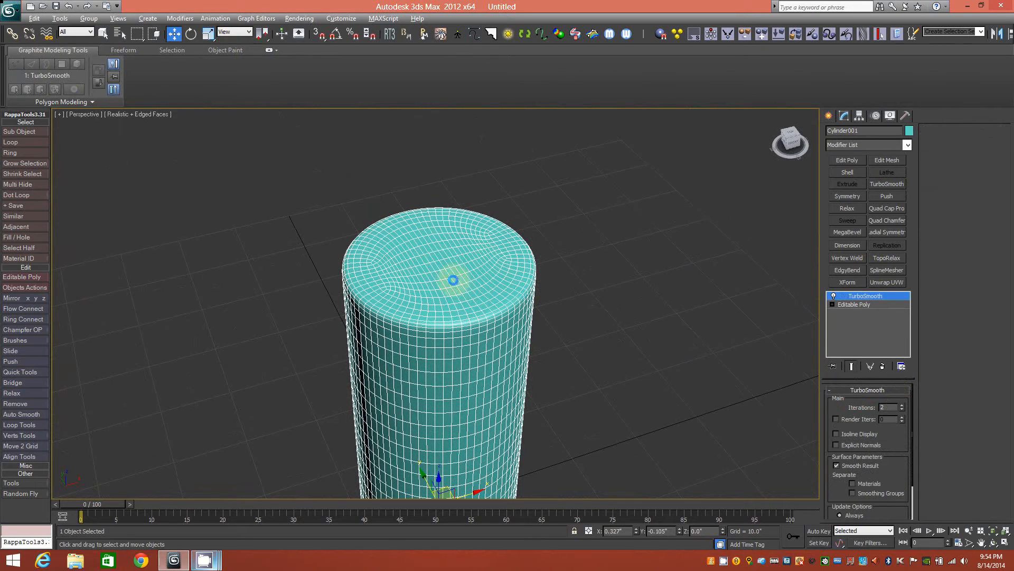
scroll(431, 254, "up", 2)
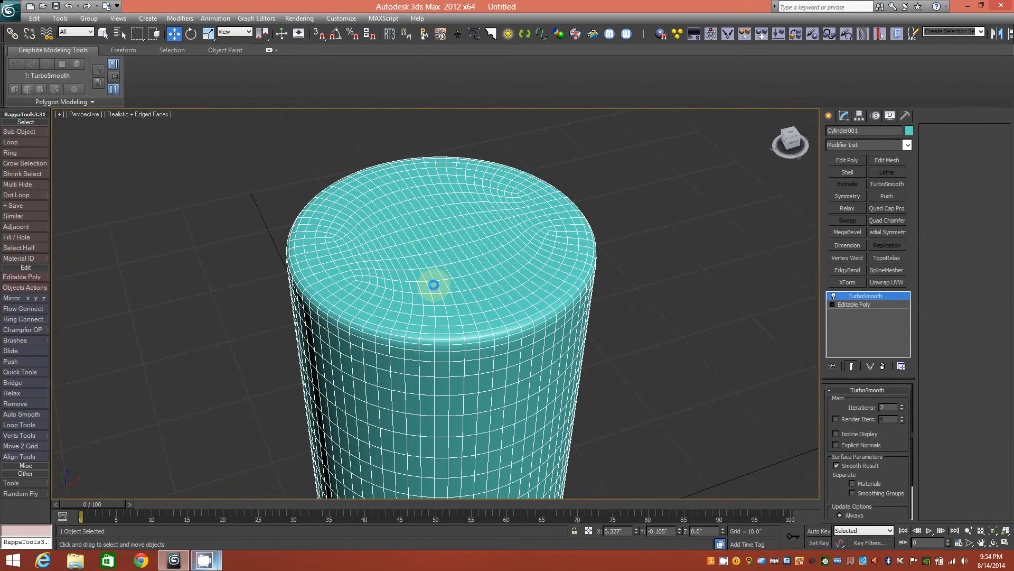
middle_click_drag(432, 274, 448, 297, "alt")
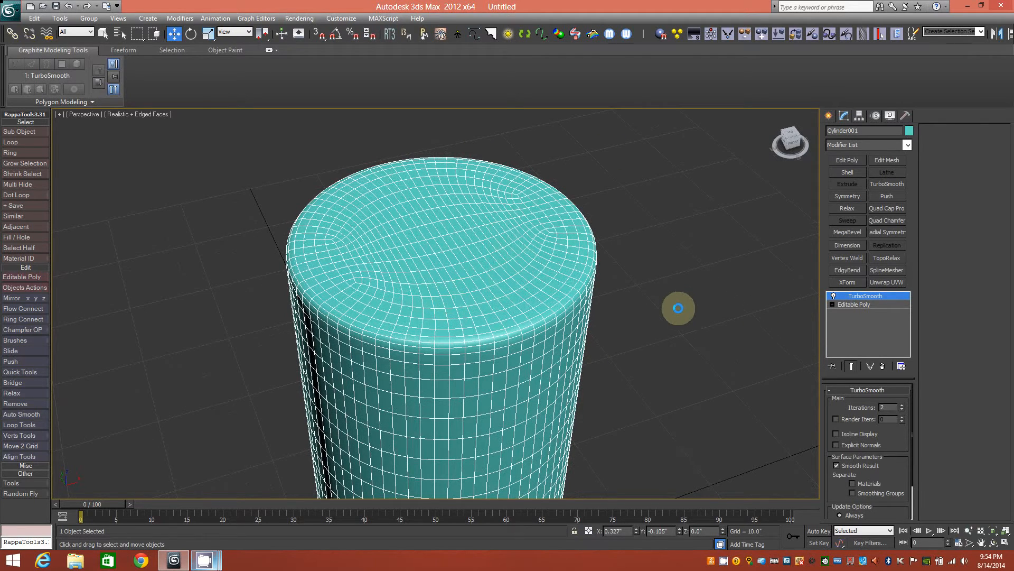
key("F4")
middle_click_drag(541, 331, 594, 304, "alt")
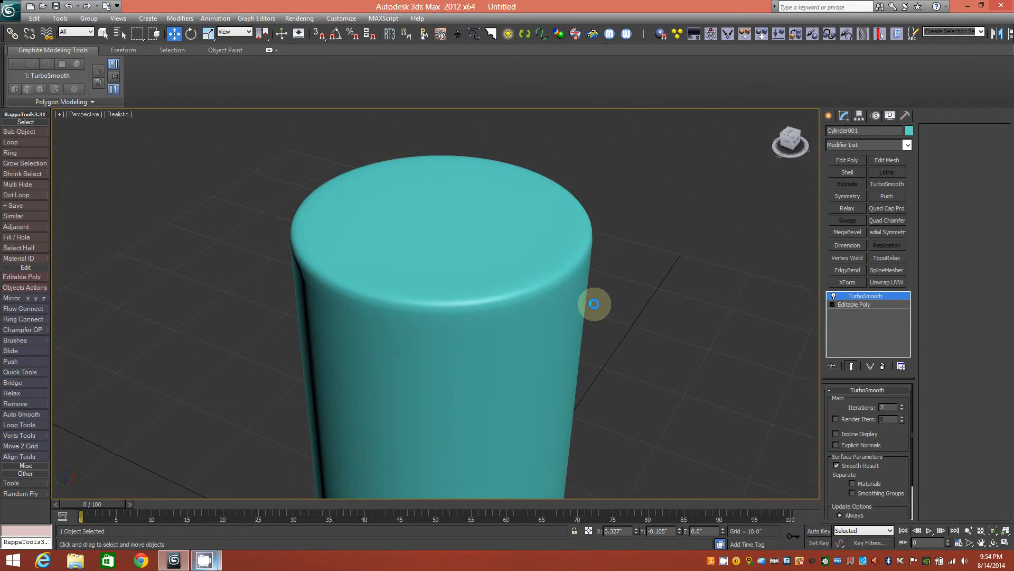
scroll(536, 274, "down", 3)
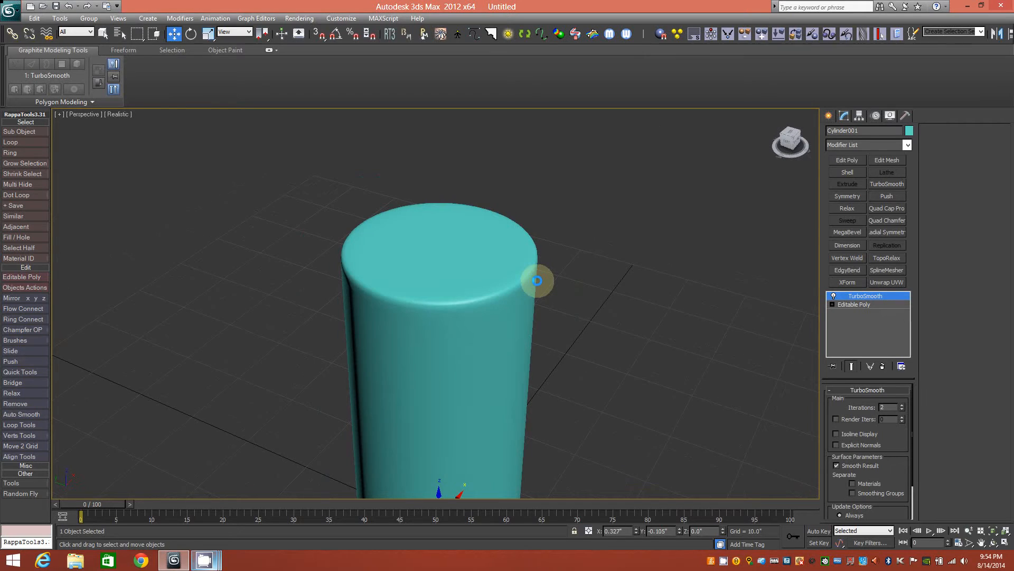
- Delete the smoothed cylinder from the scene
middle_click_drag(534, 287, 511, 302, "alt")
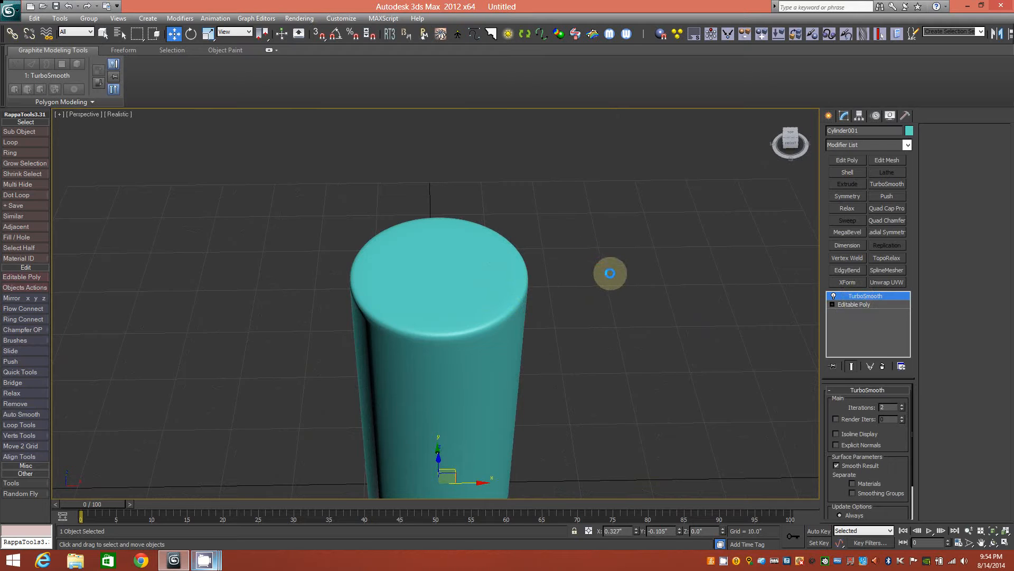
key("Delete")
middle_click_drag(456, 353, 459, 280)
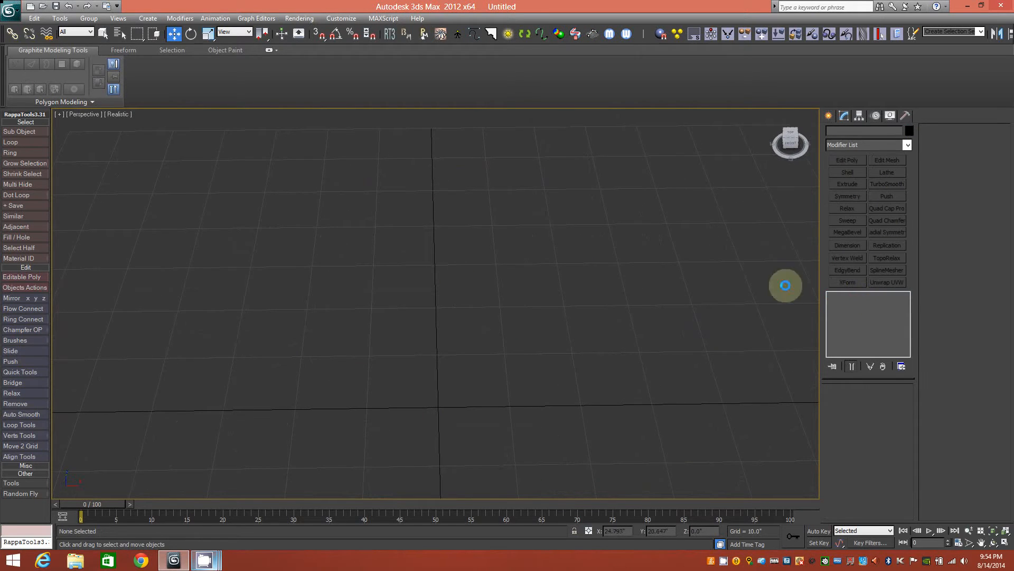
- Create a cube primitive with sides of about 28.9 inches at the grid origin
left_click(828, 115)
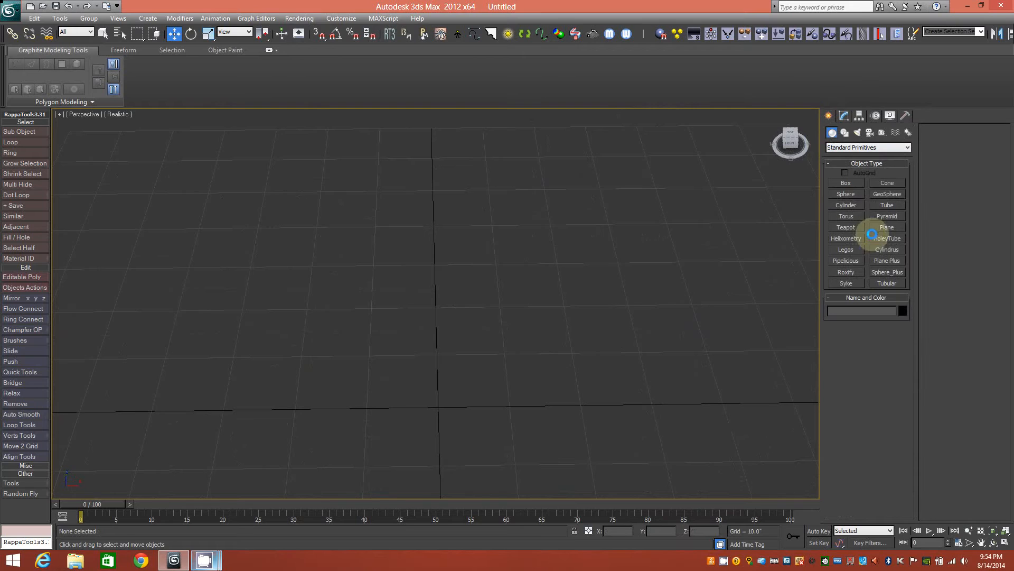
left_click(852, 182)
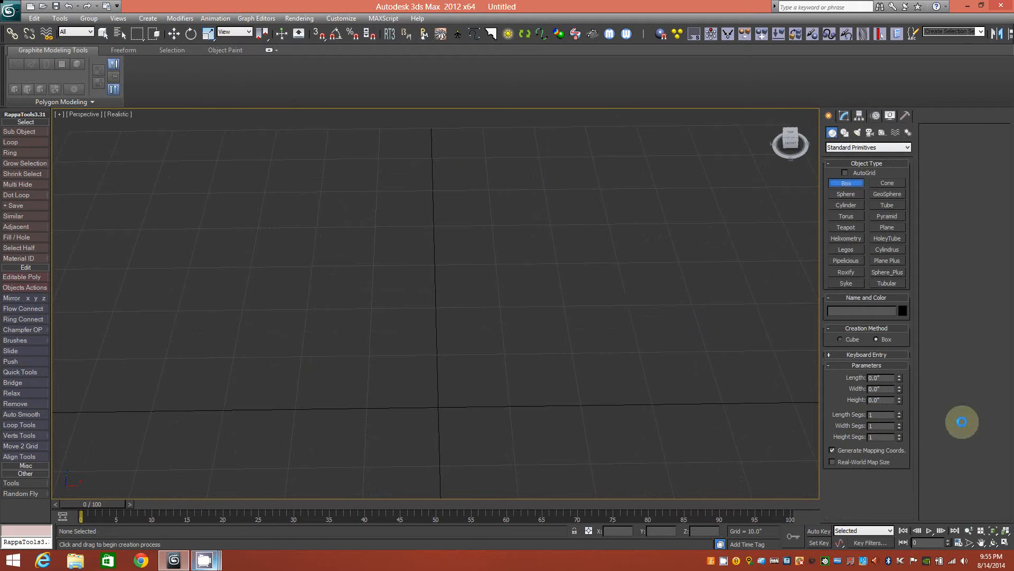
left_click(840, 340)
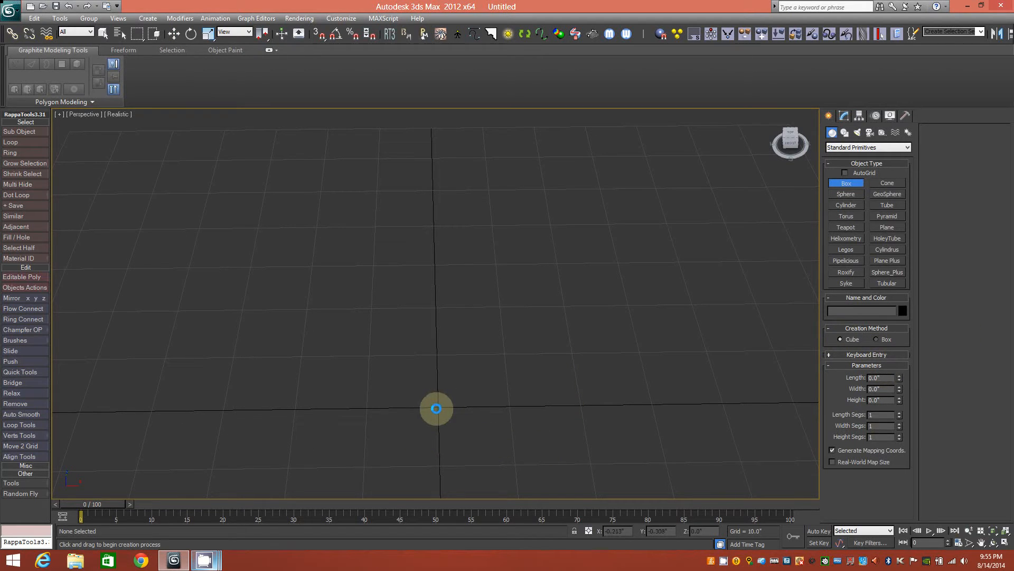
left_click_drag(438, 406, 499, 477)
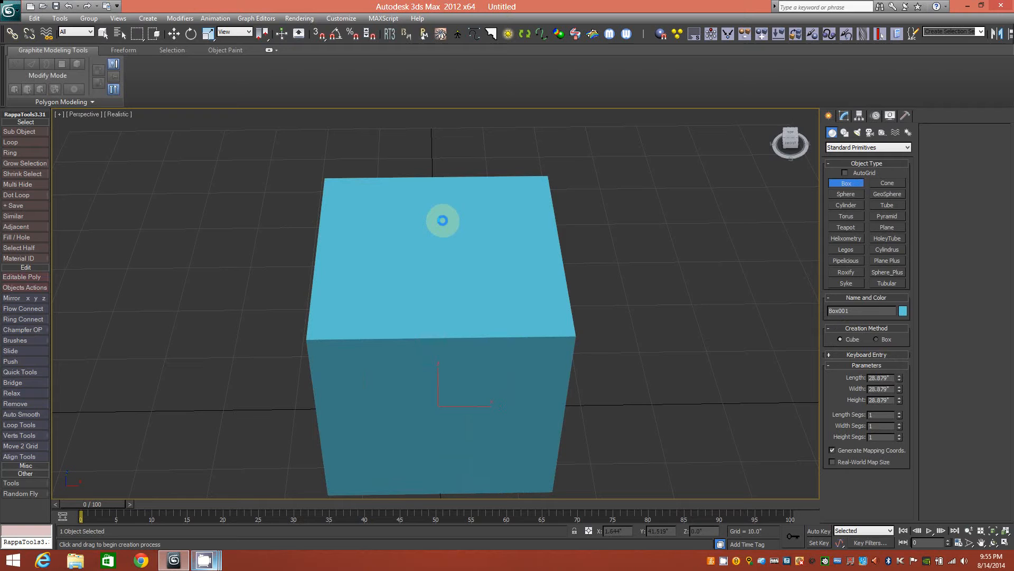
middle_click_drag(402, 263, 391, 236, "alt")
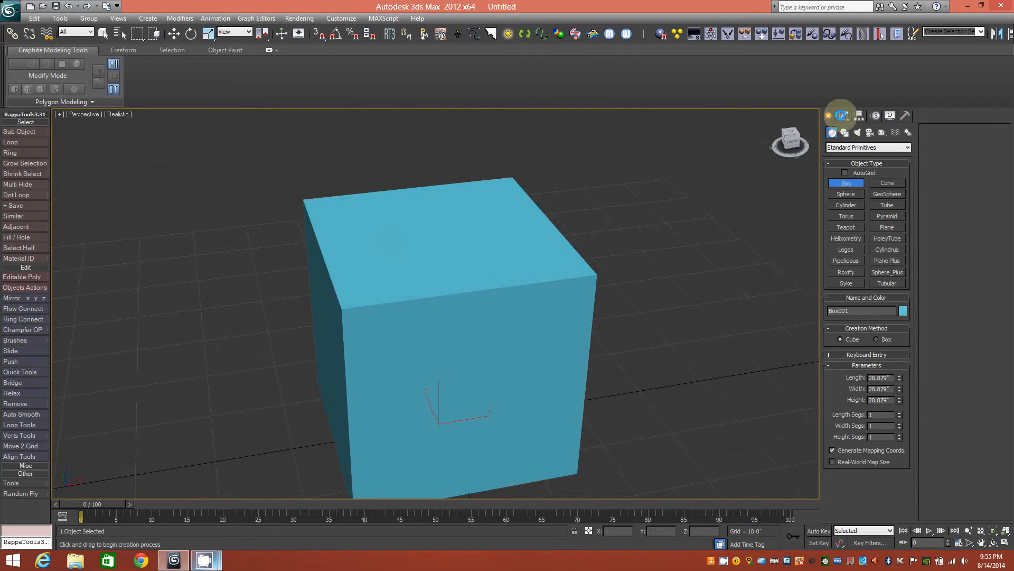
- Apply TurboSmooth with 2 iterations to the cube and turn on the edged faces display
left_click(845, 115)
left_click(898, 183)
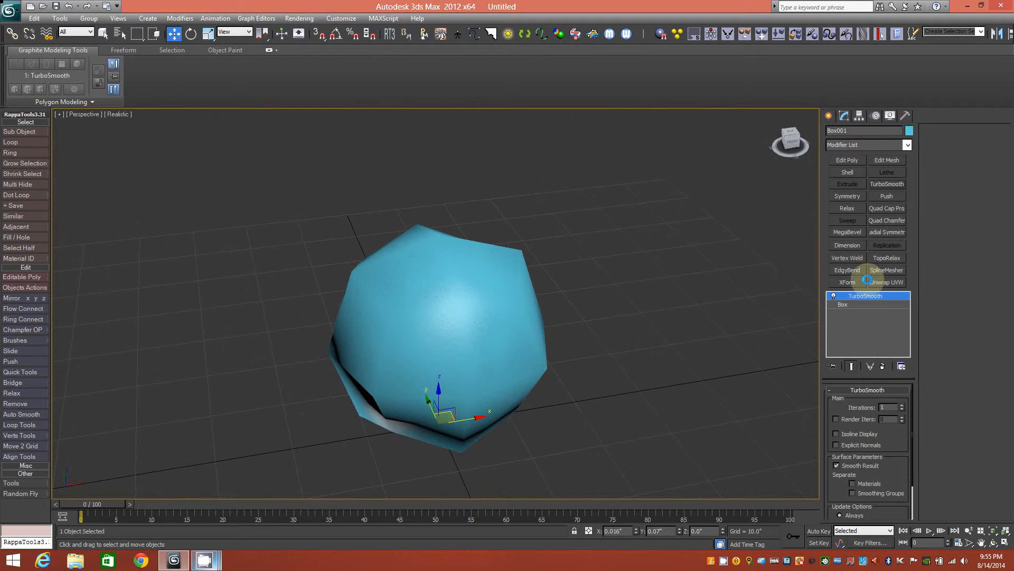
key("F4")
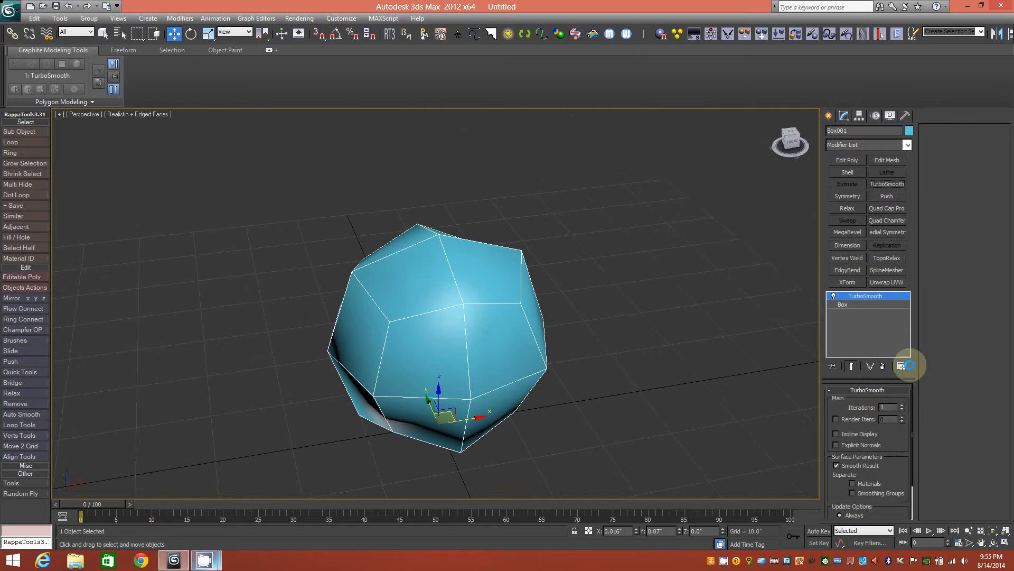
left_click(901, 405)
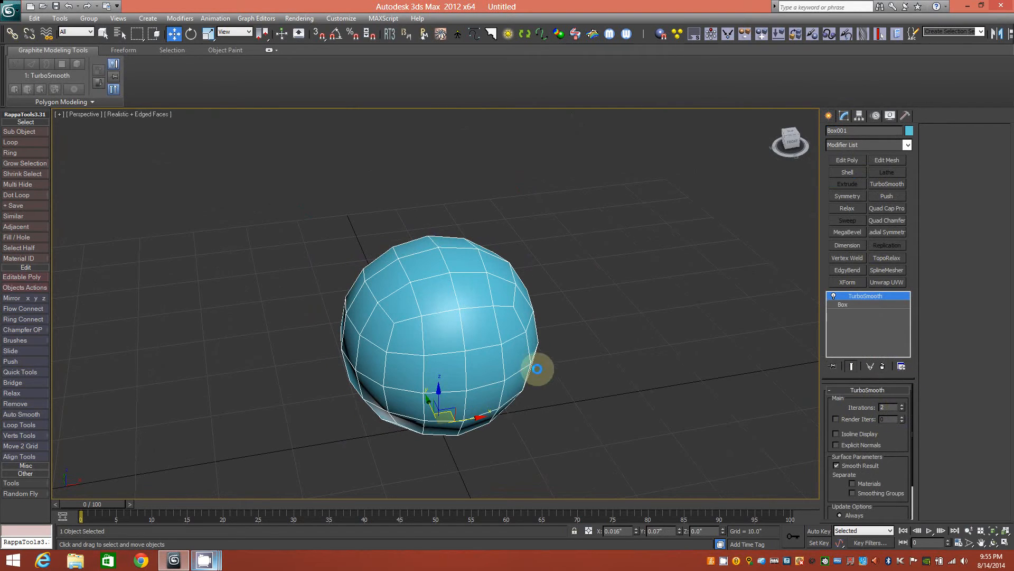
middle_click_drag(499, 329, 496, 339)
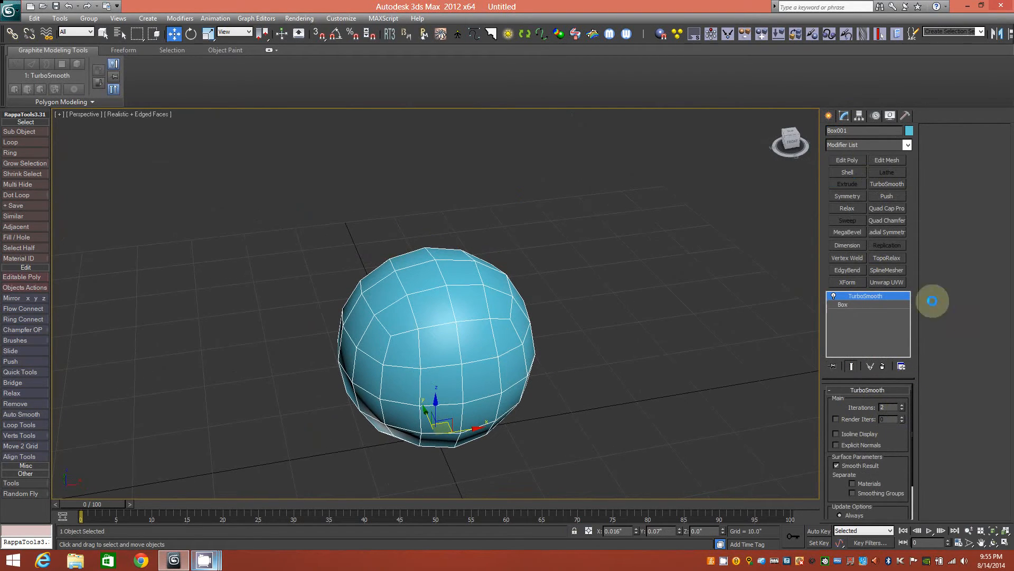
- Collapse the smoothed cube's modifier stack and add a Spherify modifier to round it into a ball
right_click(860, 293)
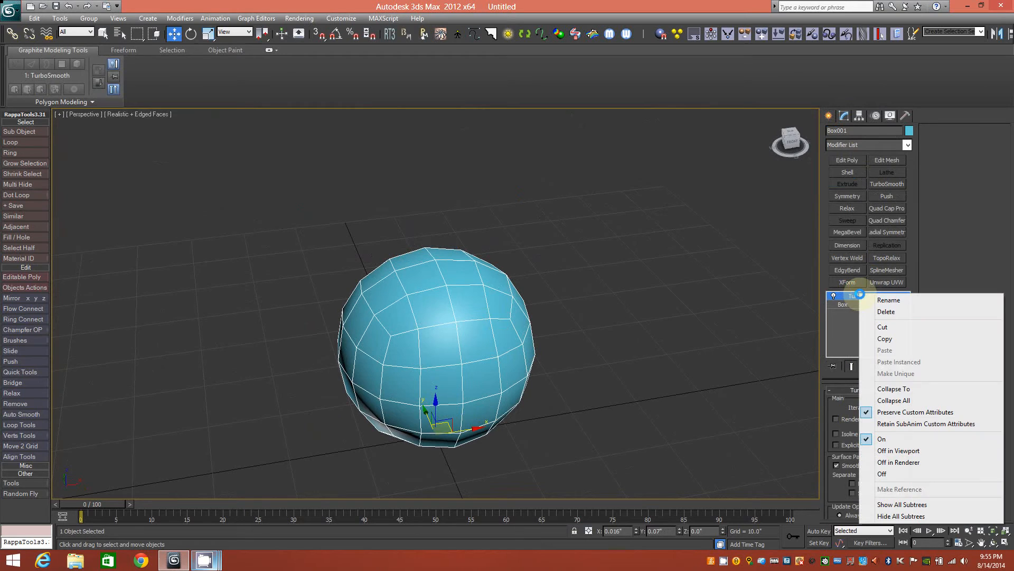
left_click(902, 400)
middle_click_drag(388, 314, 416, 296, "alt")
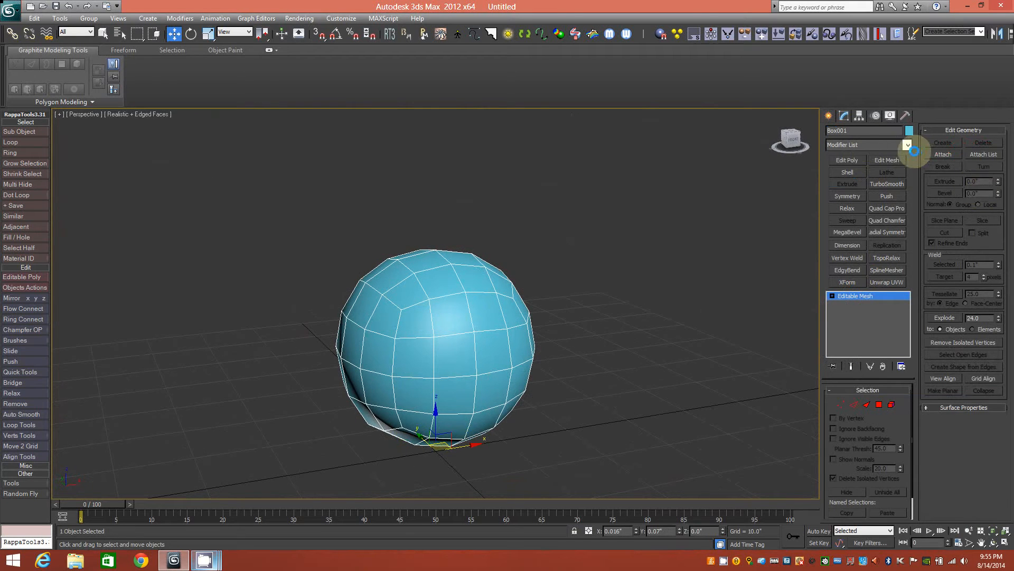
left_click(907, 144)
left_click_drag(907, 186, 901, 379)
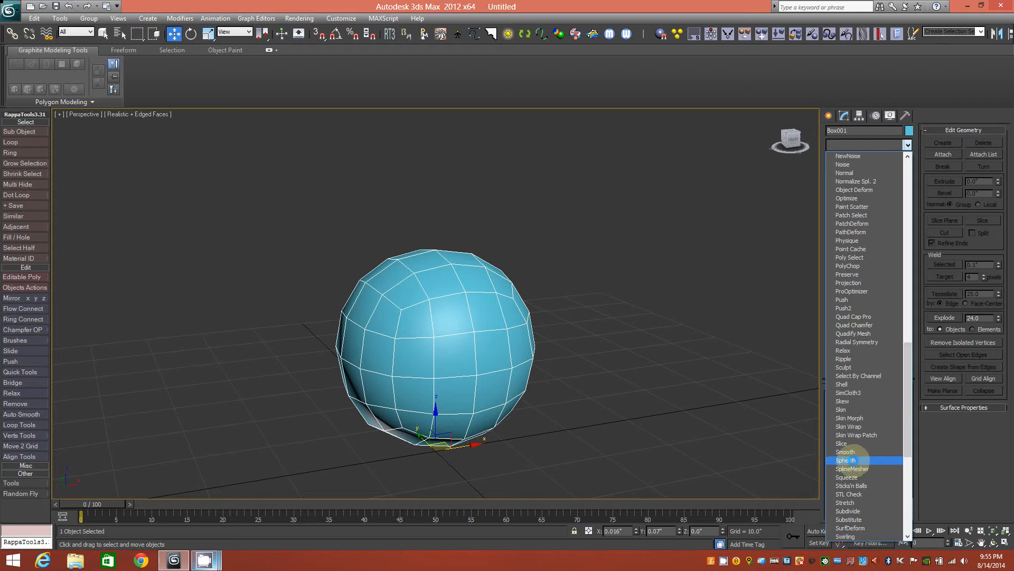
left_click(846, 460)
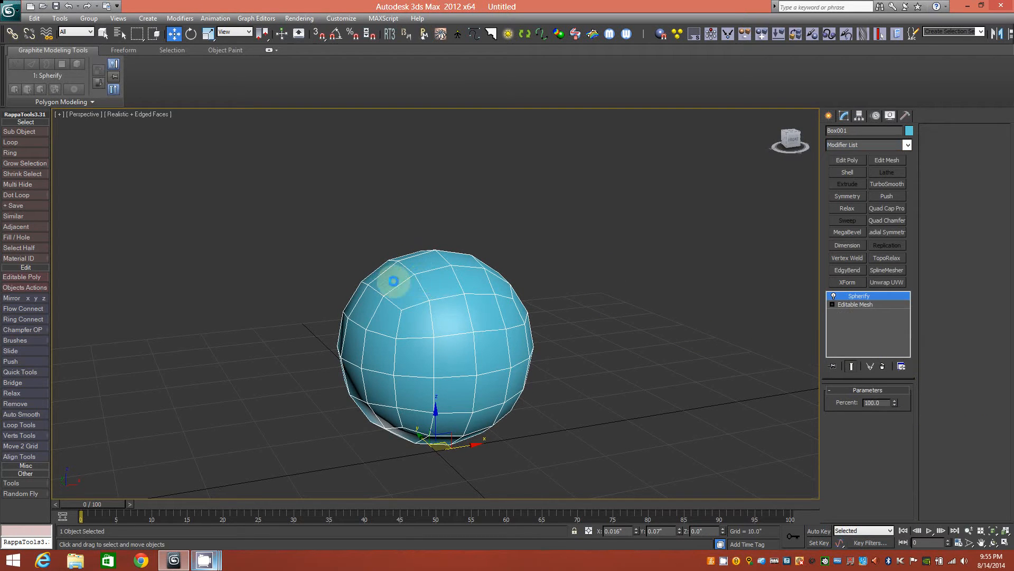
mouse_move(432, 269)
middle_mouse_down("alt")
mouse_move(419, 267)
mouse_move(460, 280)
mouse_move(429, 281)
middle_mouse_up("alt")
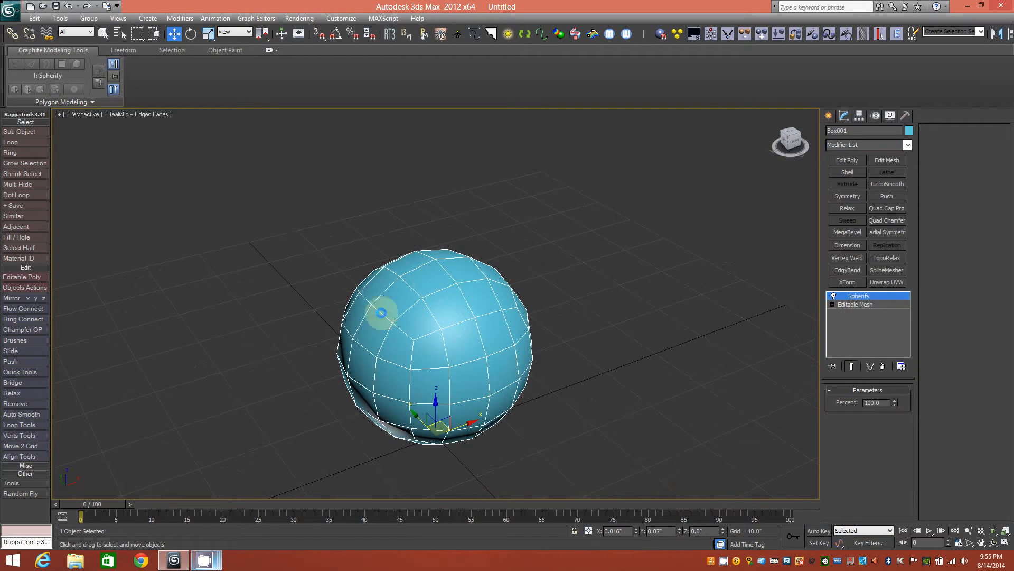
middle_click_drag(405, 302, 435, 316, "alt")
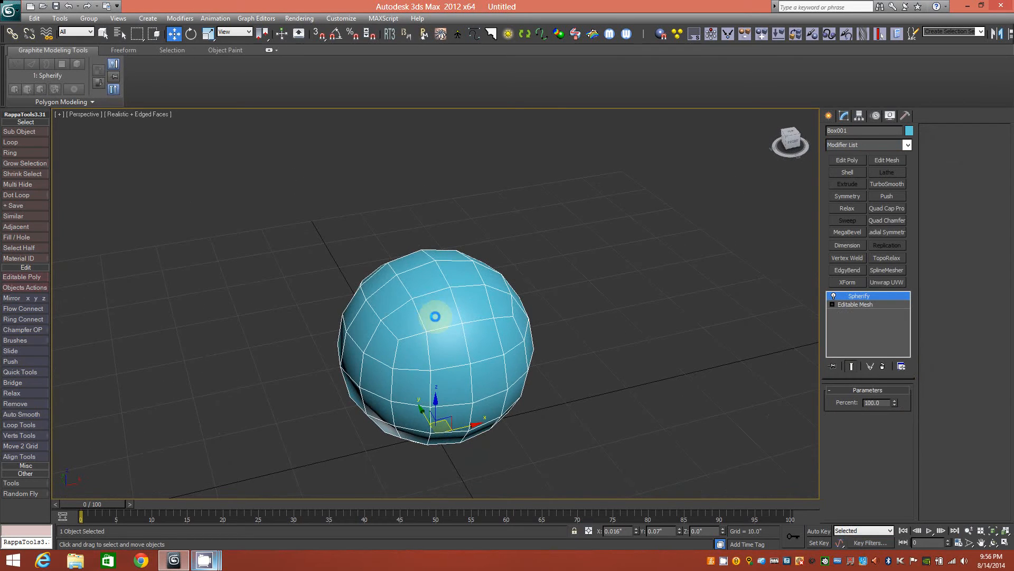
- Collapse the Spherify modifier and convert the ball to an Editable Poly
right_click(867, 296)
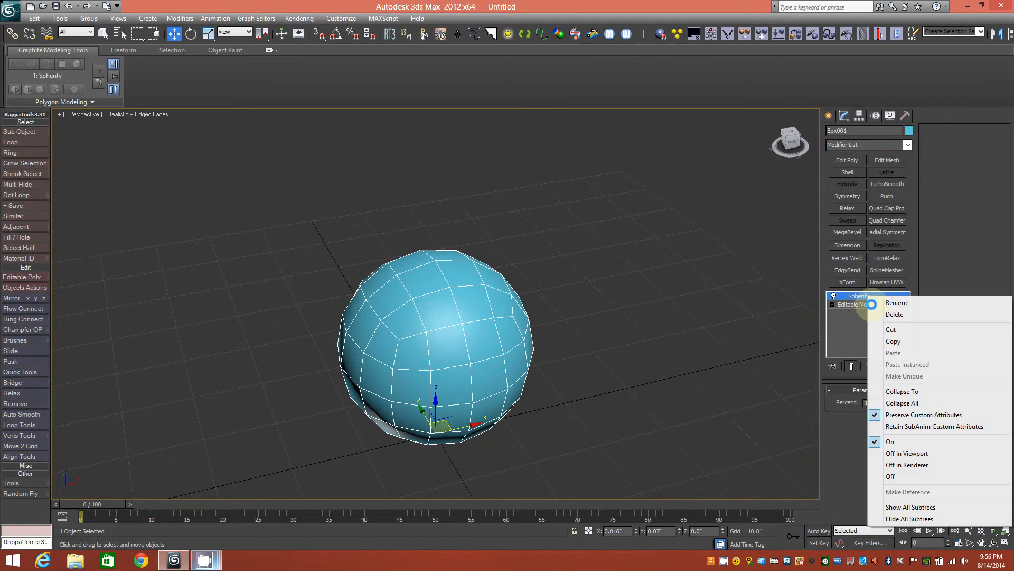
left_click(903, 403)
mouse_move(487, 283)
middle_mouse_down("alt")
mouse_move(442, 244)
mouse_move(487, 240)
mouse_move(475, 323)
mouse_move(437, 301)
mouse_move(453, 270)
mouse_move(485, 272)
middle_mouse_up("alt")
right_click(882, 295)
left_click(906, 373)
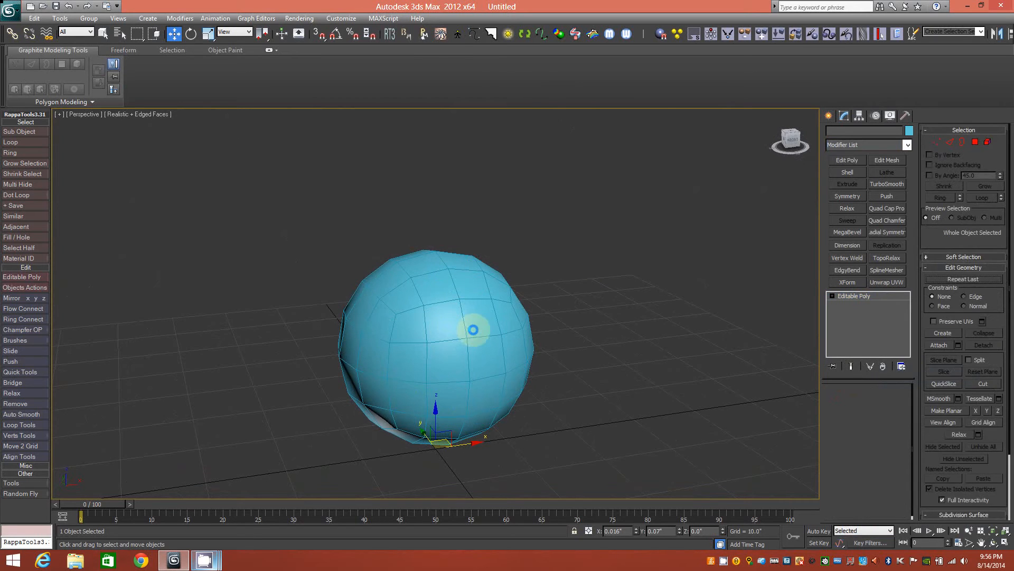
- From the front view, delete the ball's lower and middle polygons, keeping only the dome-shaped top portion
left_click(878, 401)
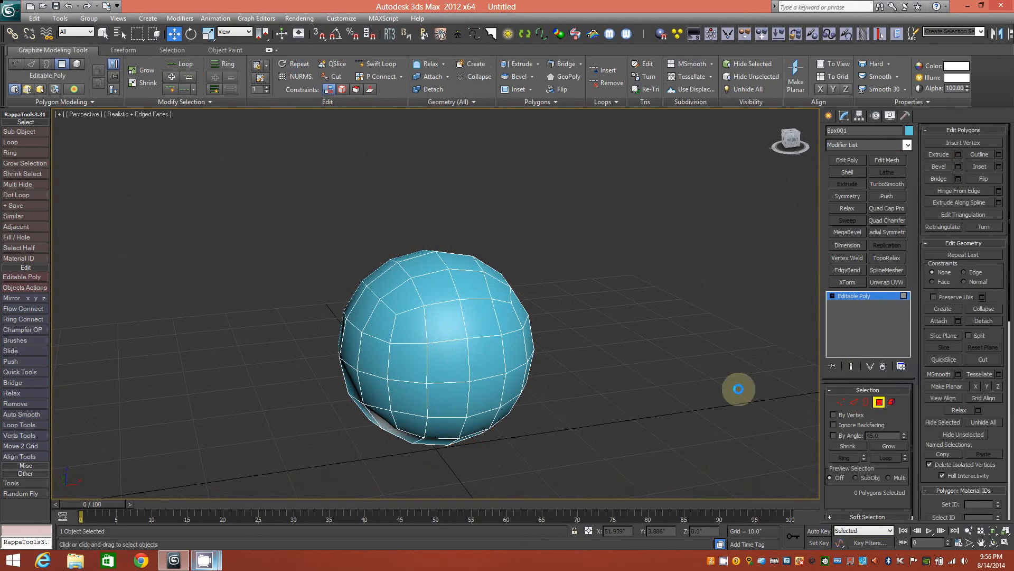
middle_click_drag(499, 325, 484, 319, "alt")
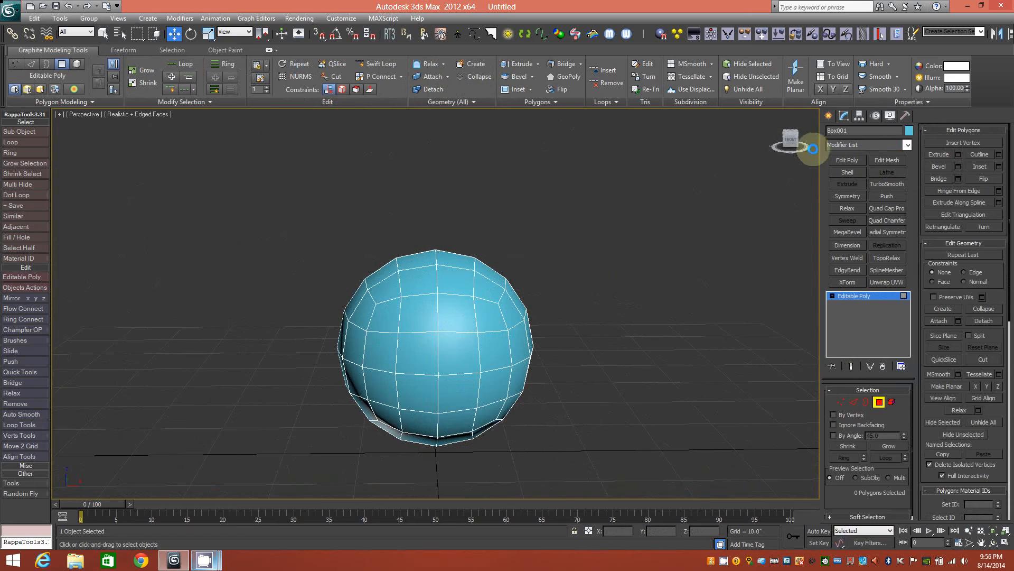
left_click(785, 140)
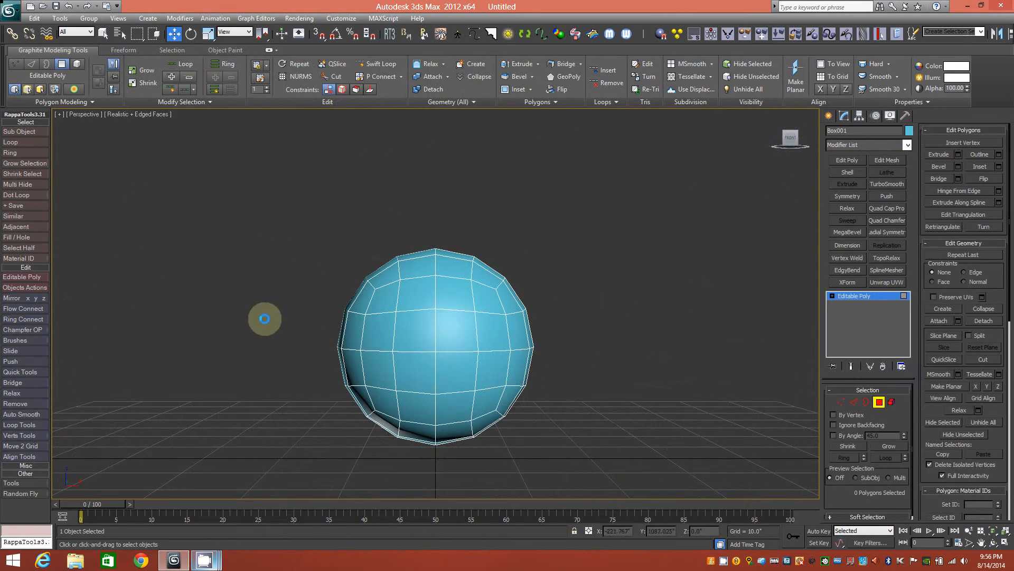
left_click_drag(286, 332, 661, 469)
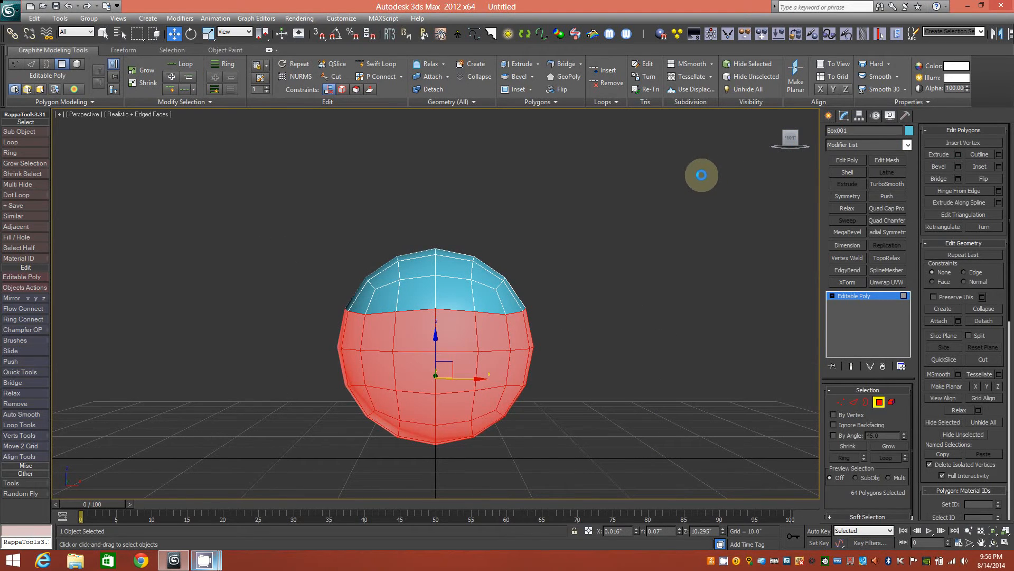
key("Delete")
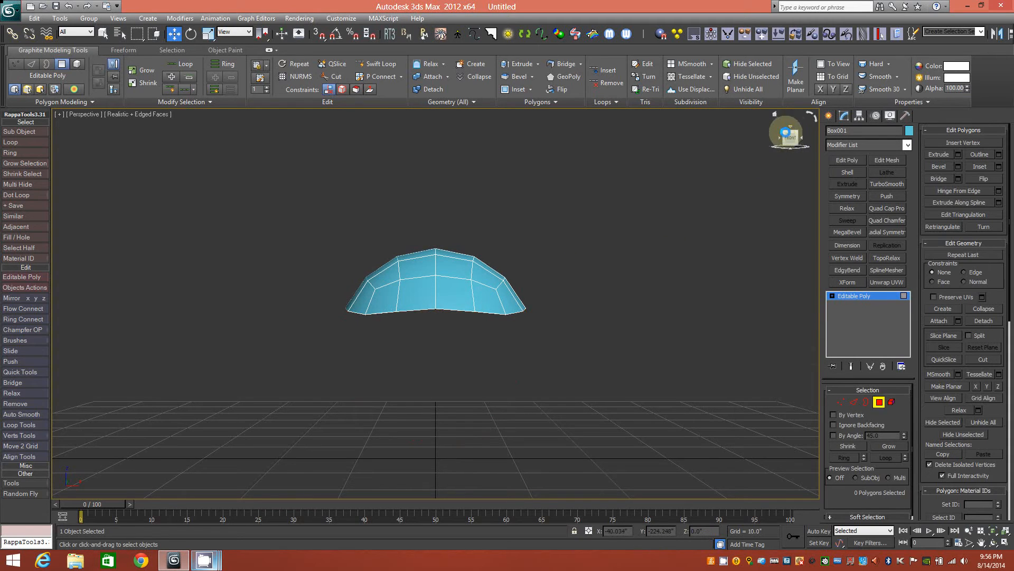
- Leave polygon editing and flatten the whole dome into a disc with Make Planar
left_click(785, 133)
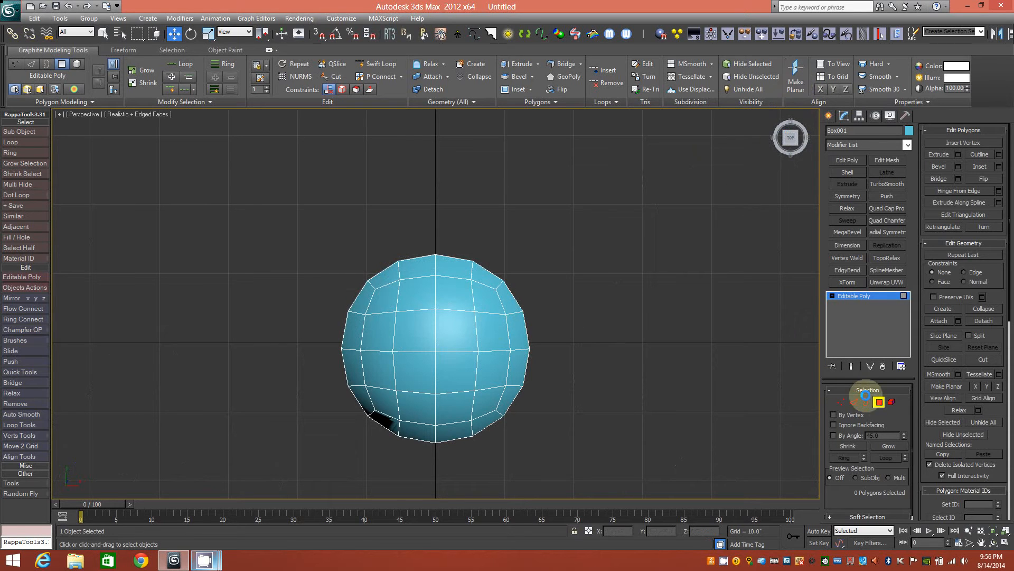
left_click(879, 401)
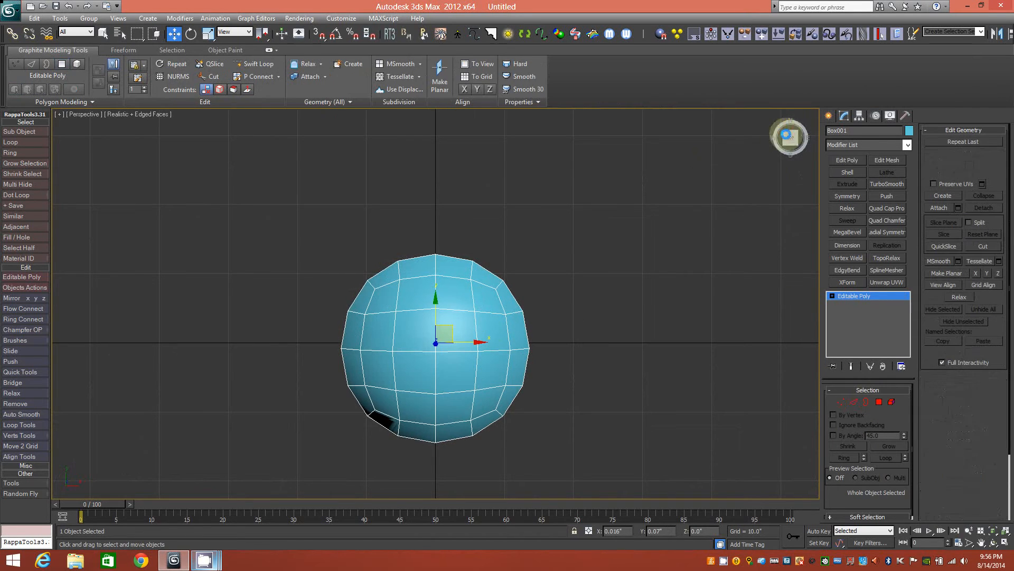
left_click(442, 78)
mouse_move(512, 385)
middle_mouse_down("alt")
mouse_move(528, 340)
mouse_move(512, 304)
mouse_move(536, 304)
mouse_move(518, 308)
mouse_move(512, 349)
mouse_move(557, 328)
mouse_move(544, 303)
mouse_move(502, 308)
mouse_move(541, 308)
mouse_move(528, 351)
mouse_move(514, 349)
mouse_move(516, 336)
middle_mouse_up("alt")
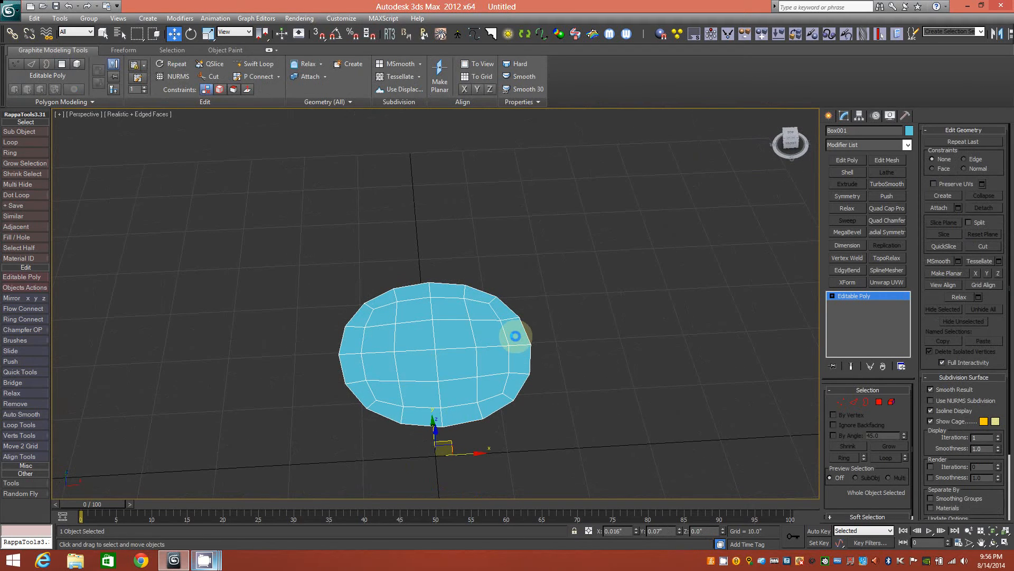
- Shape the disc's outer border edges into an even circle with the Loop Tools Circle function, then leave edge editing
left_click(862, 401)
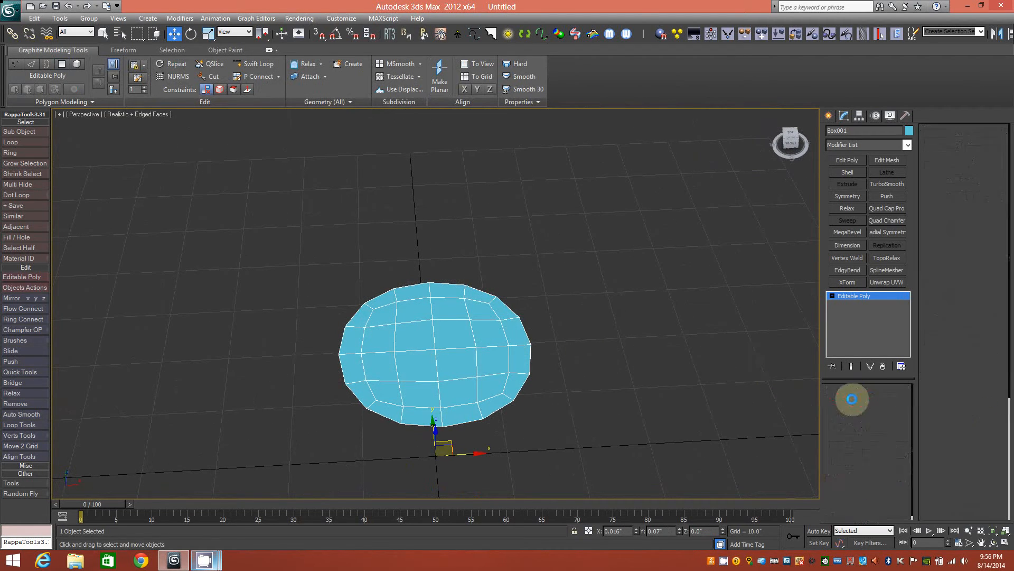
left_click(492, 293)
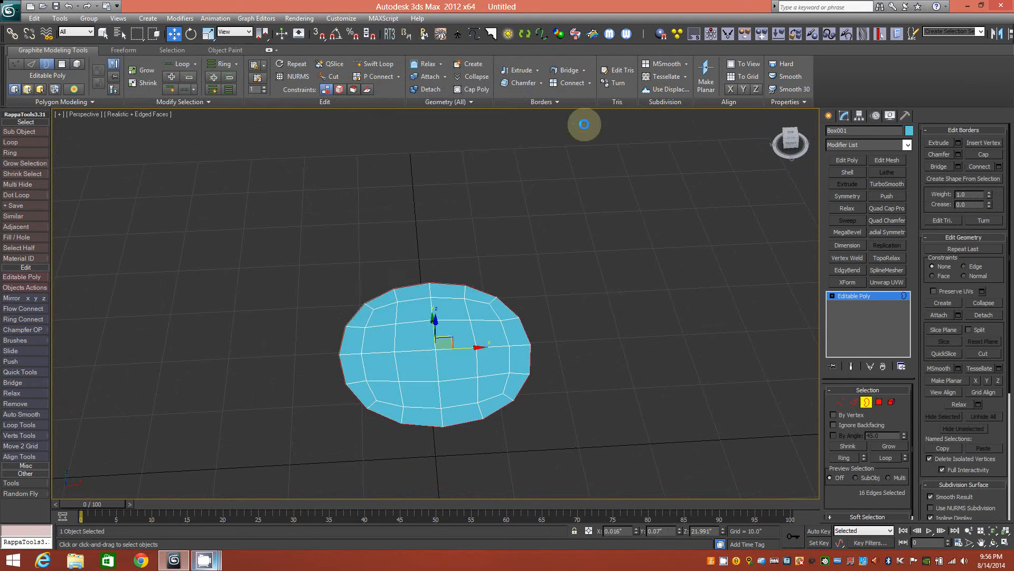
left_click(853, 402)
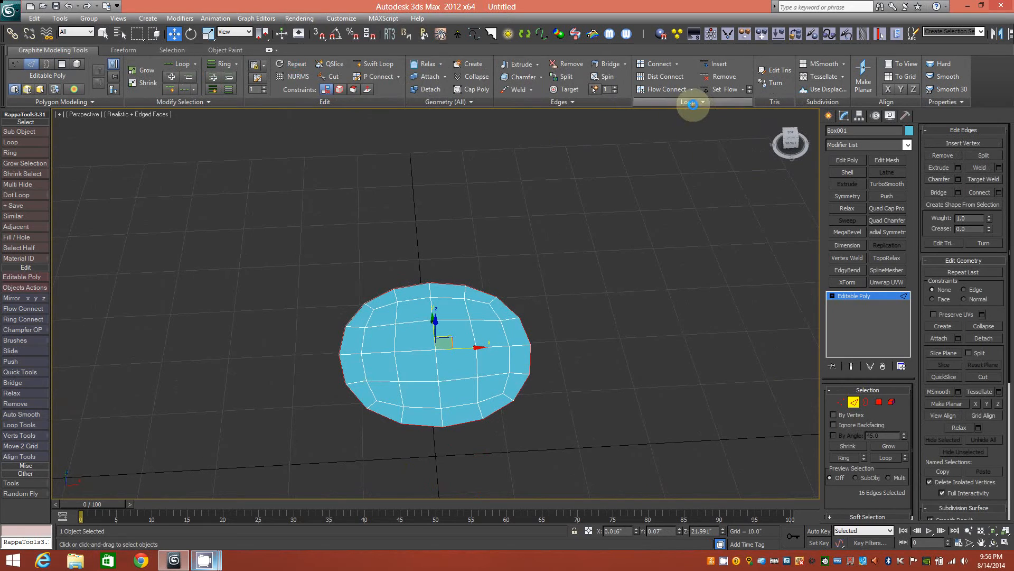
left_click(693, 101)
left_click(718, 124)
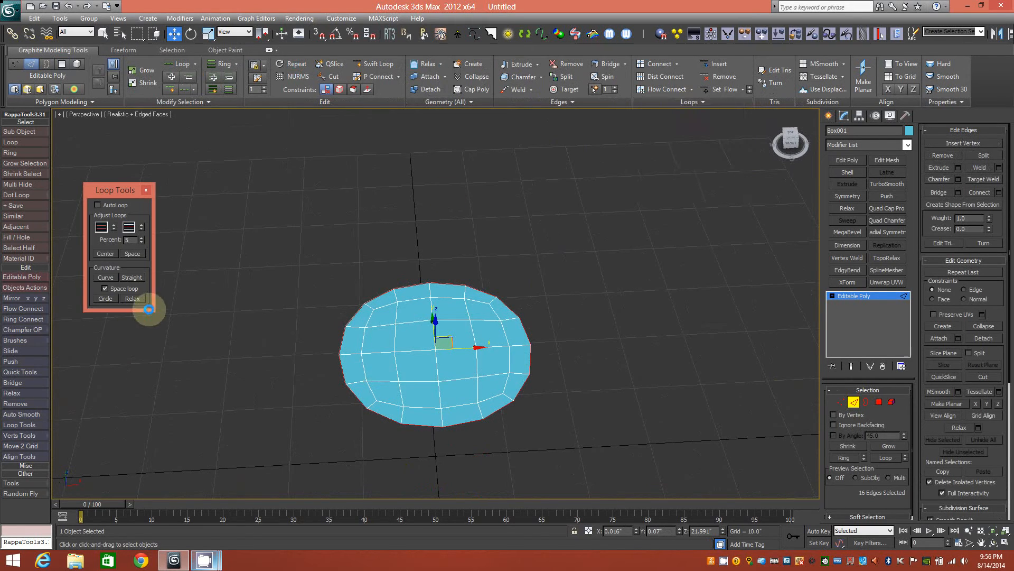
left_click(101, 298)
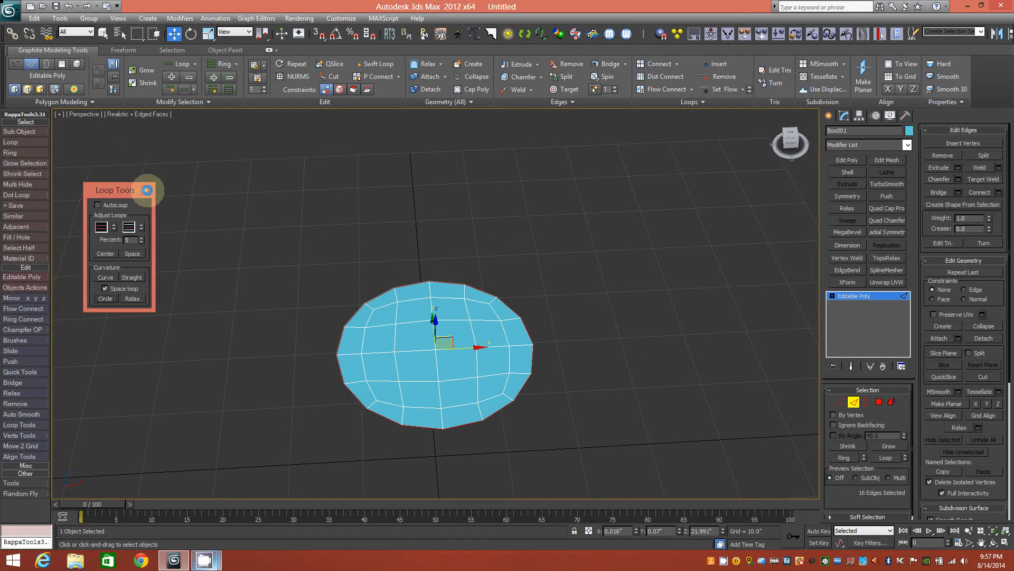
left_click(146, 190)
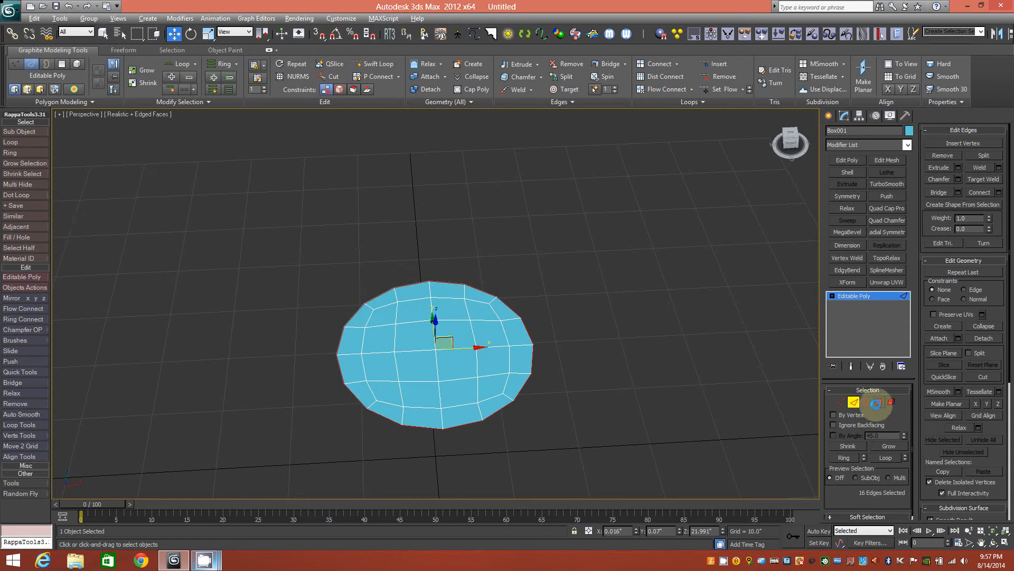
left_click(854, 402)
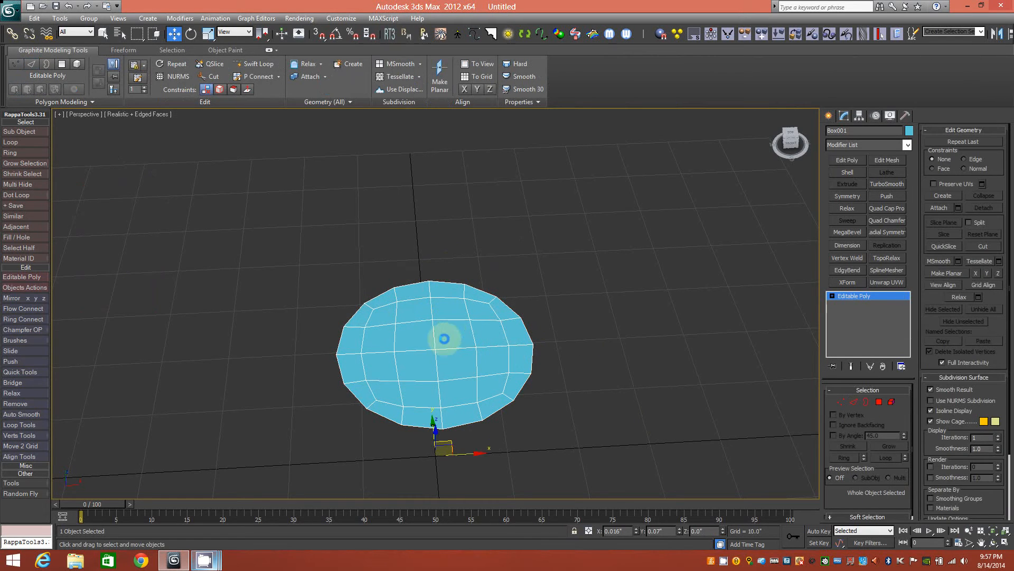
middle_click_drag(444, 338, 464, 324, "alt")
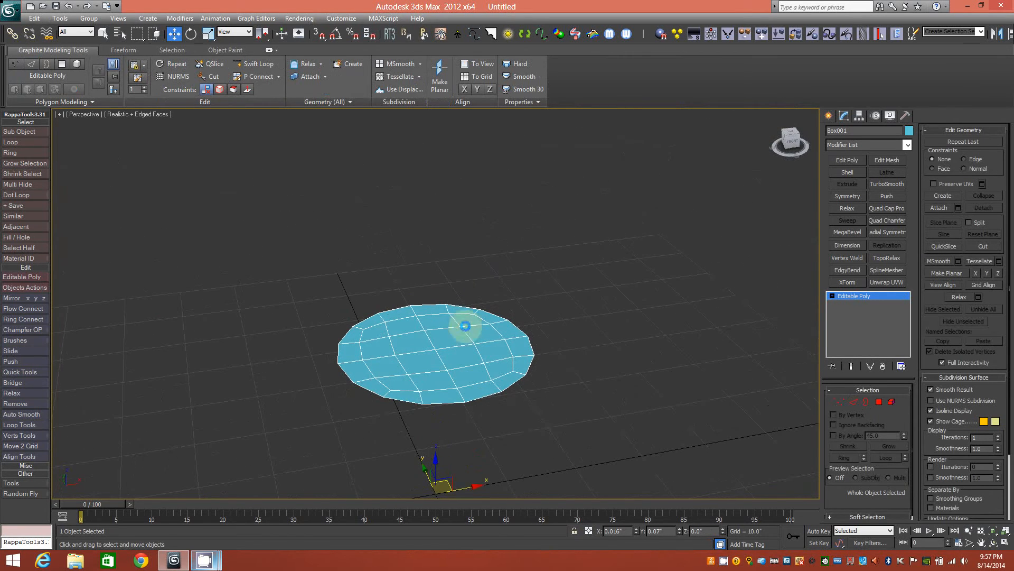
- Try extending the disc's outer border downward into cylinder walls, then undo the extension and leave border editing
left_click(864, 401)
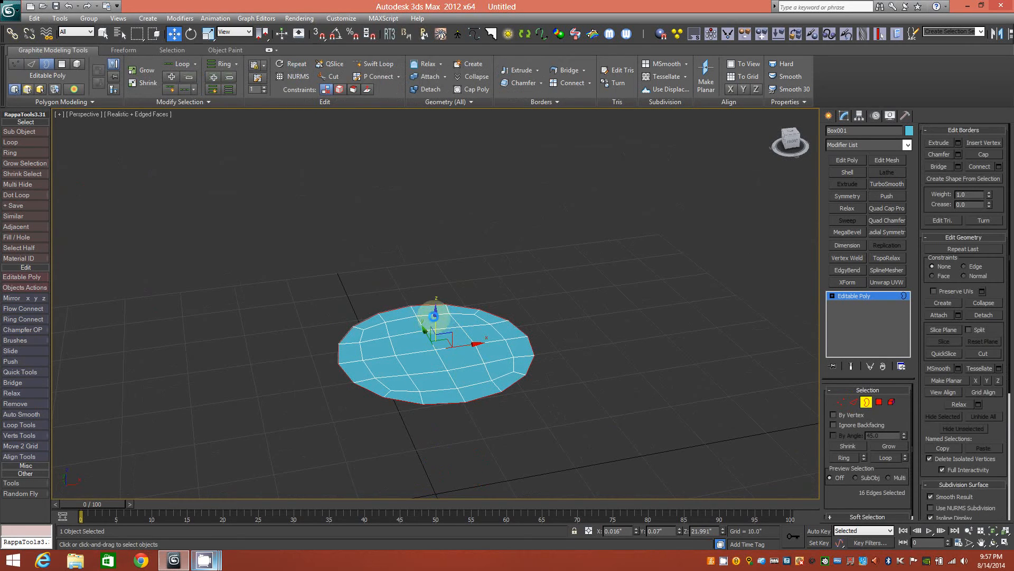
left_click_drag(435, 315, 421, 462, "shift")
middle_click_drag(466, 399, 497, 288)
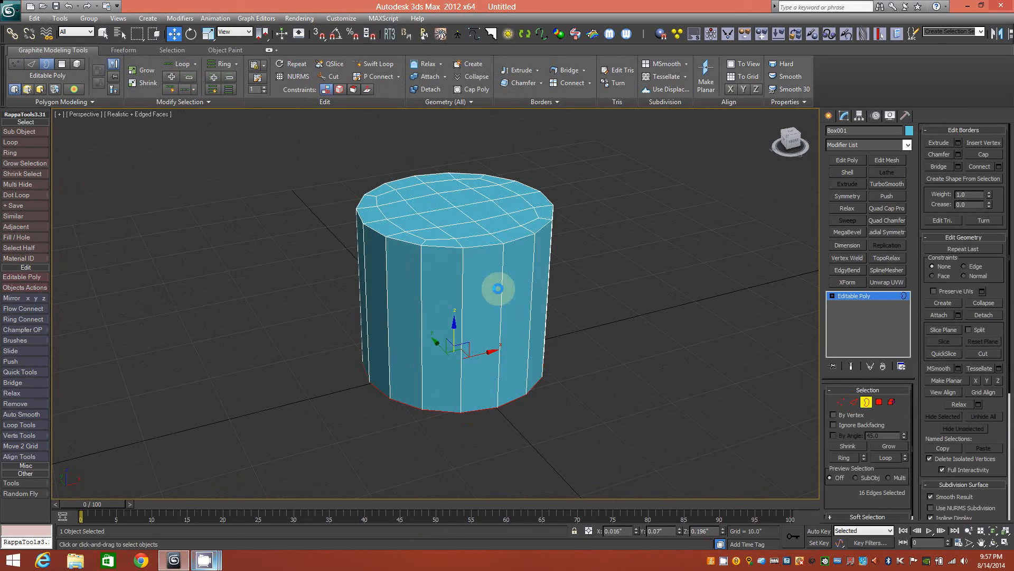
key("ctrl+z")
left_click(866, 403)
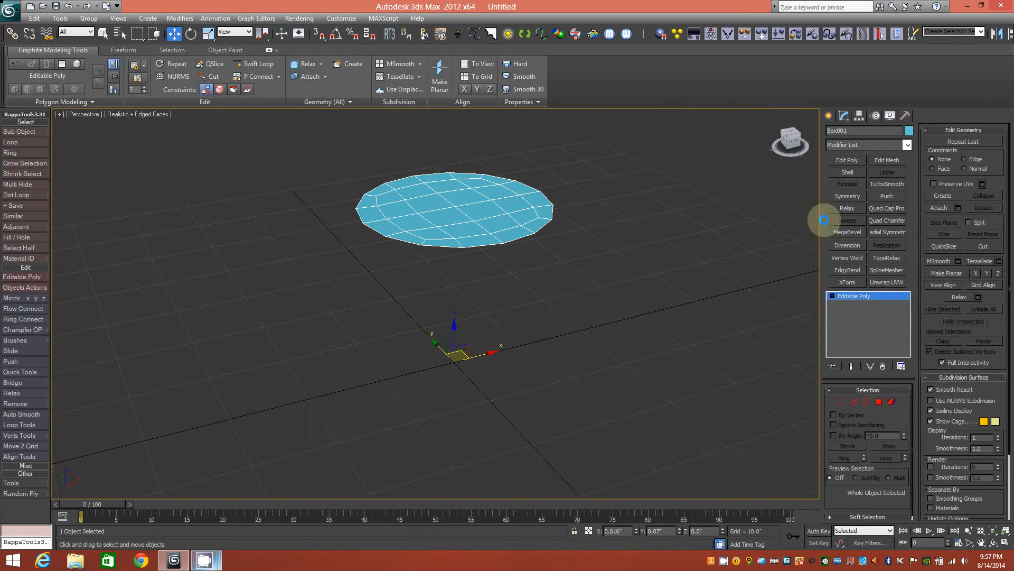
- Add a TurboSmooth modifier to the flat disc and check its subdivided quad layout from above
middle_click_drag(533, 305, 527, 312, "alt")
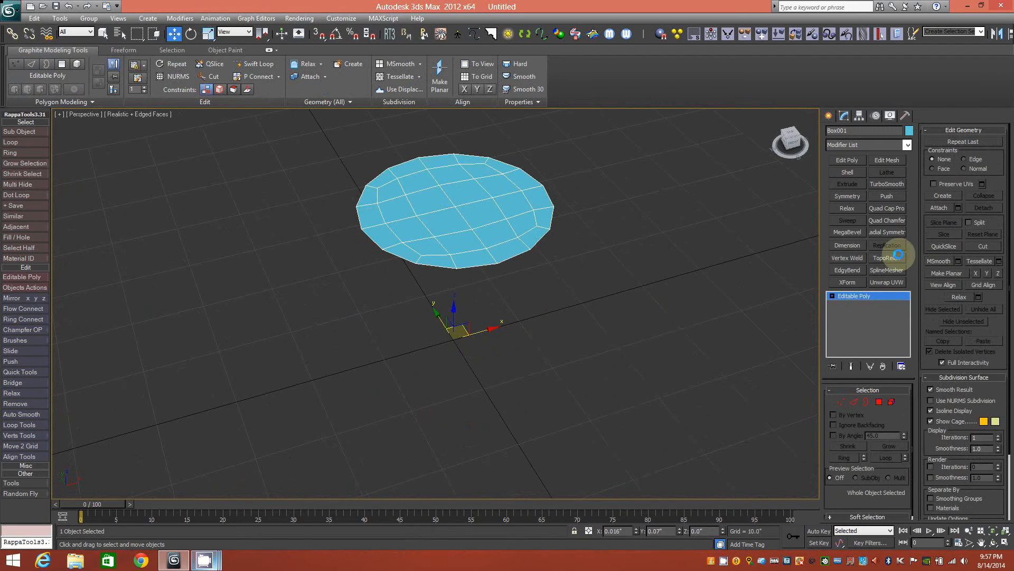
left_click(888, 184)
middle_click_drag(525, 236, 471, 336, "alt")
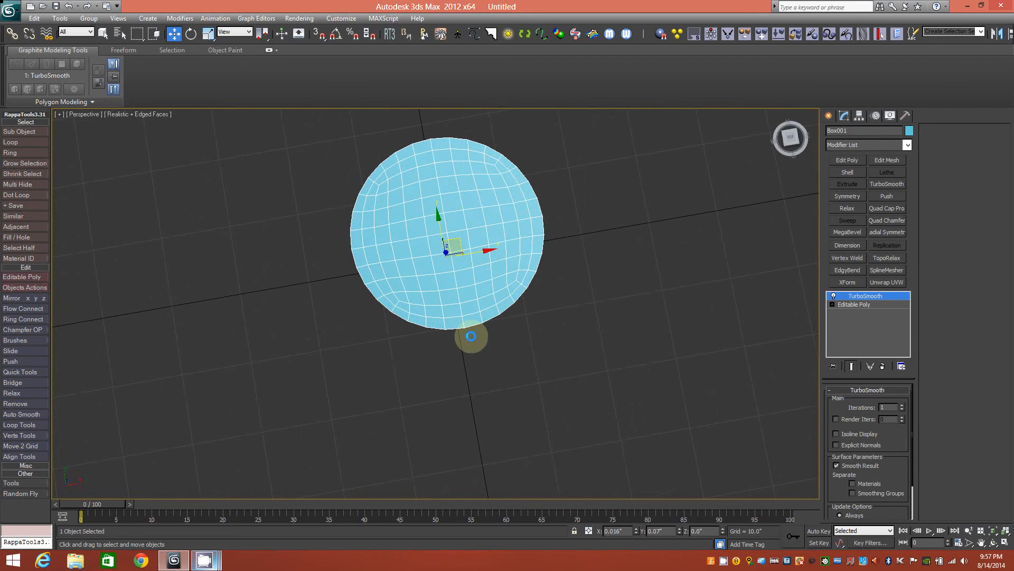
middle_click_drag(445, 370, 491, 264, "alt")
- Collapse the disc's whole modifier stack and convert the resulting mesh to an Editable Poly
left_click(883, 300)
right_click(881, 300)
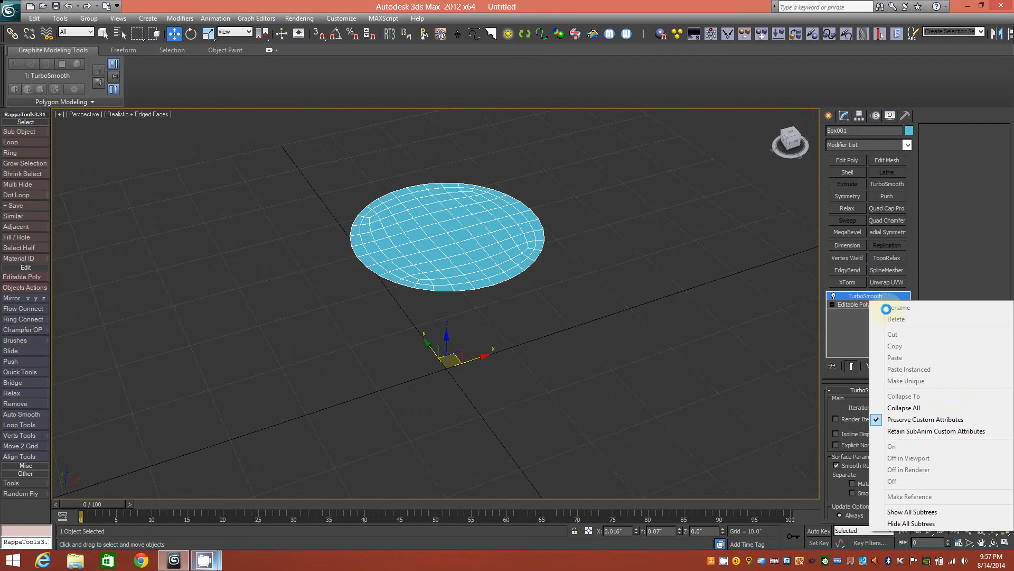
left_click(929, 405)
left_click(866, 307)
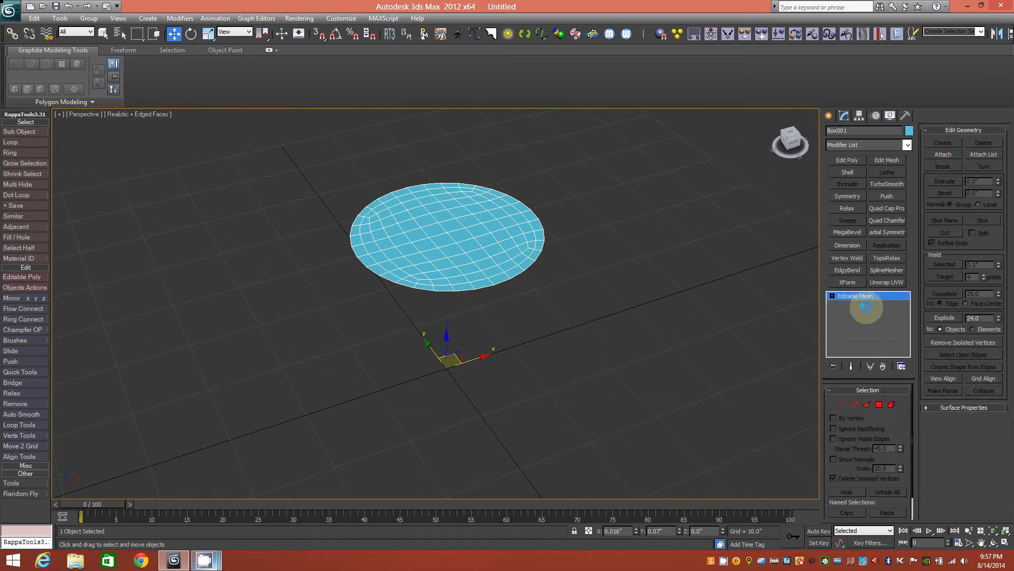
right_click(869, 296)
left_click(898, 376)
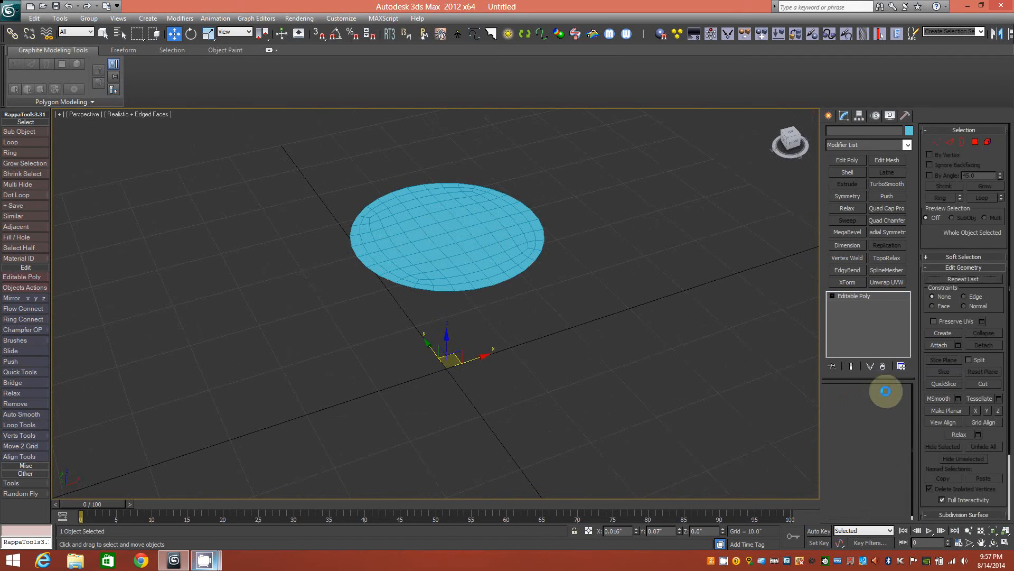
- Extend the subdivided disc's outer border straight down into cylinder walls, then check the shading with edged faces temporarily hidden
left_click(866, 400)
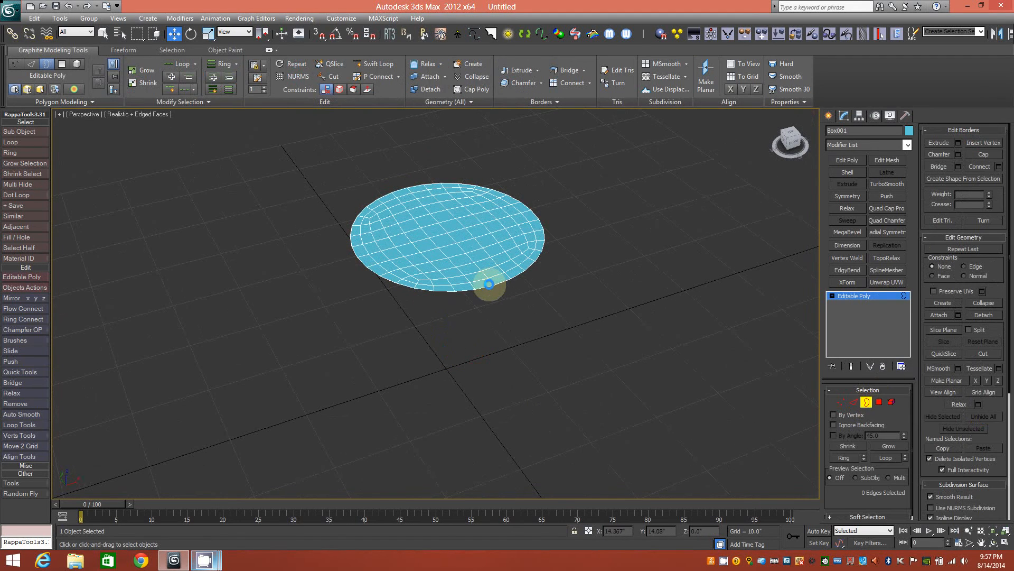
left_click_drag(448, 196, 424, 386, "shift")
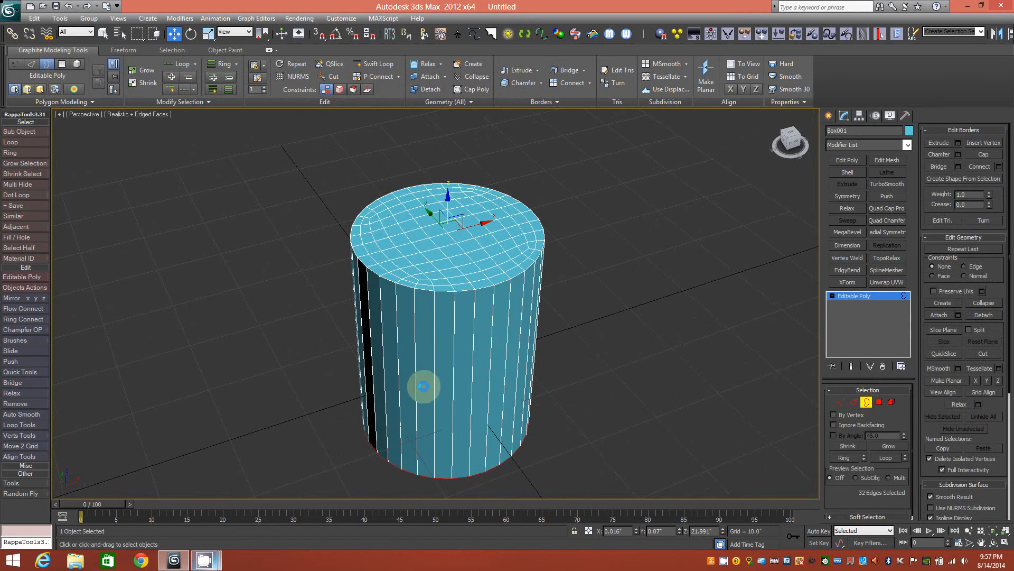
left_click(867, 401)
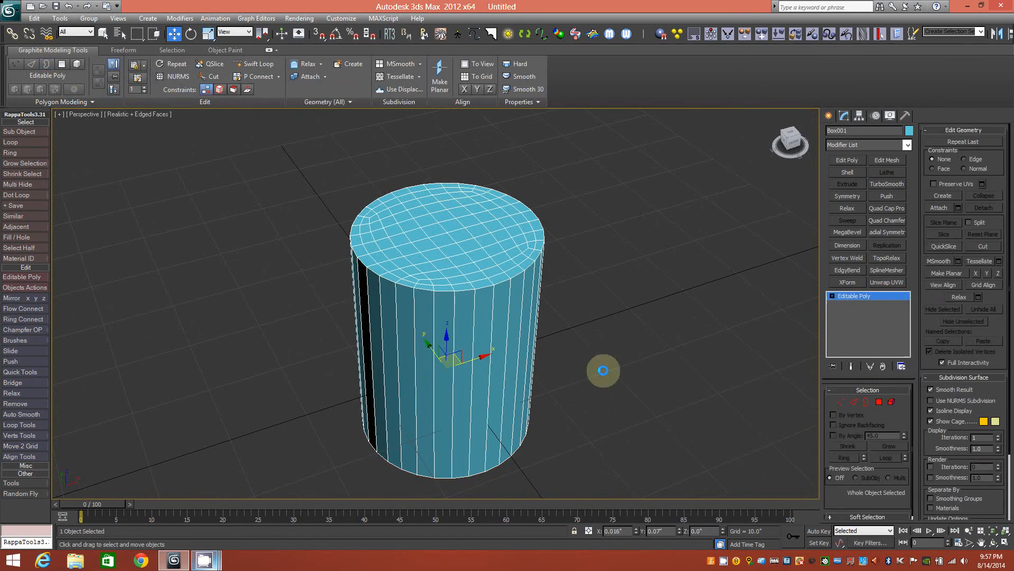
middle_click_drag(544, 282, 528, 265, "alt")
key("F4")
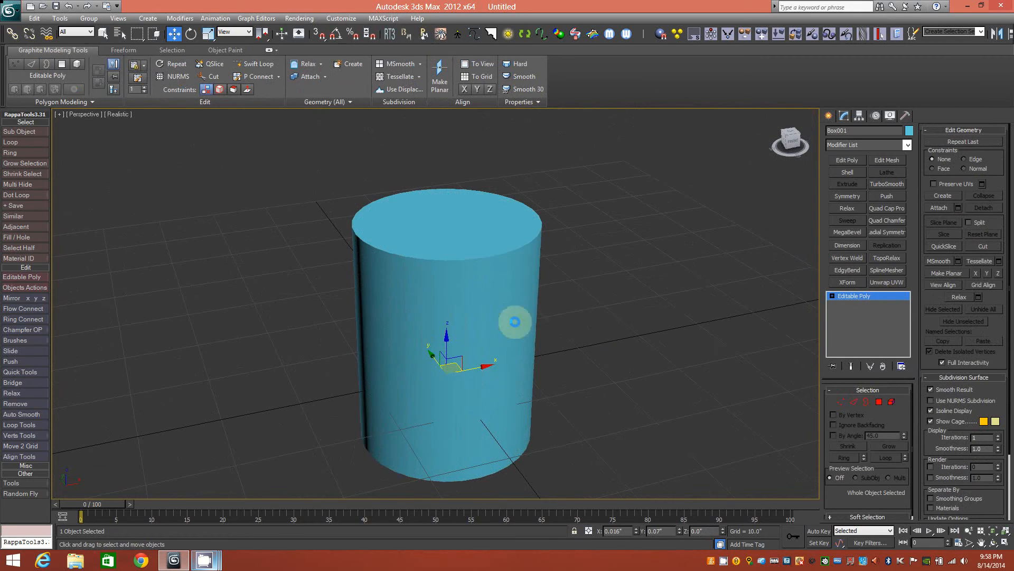
mouse_move(471, 306)
middle_mouse_down("alt")
mouse_move(470, 344)
mouse_move(477, 304)
middle_mouse_up("alt")
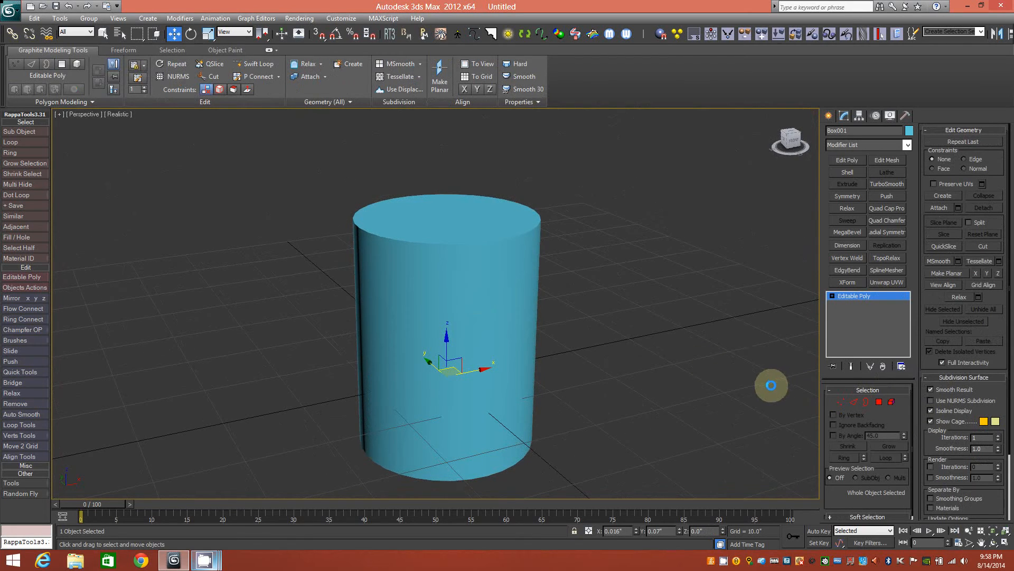
key("F4")
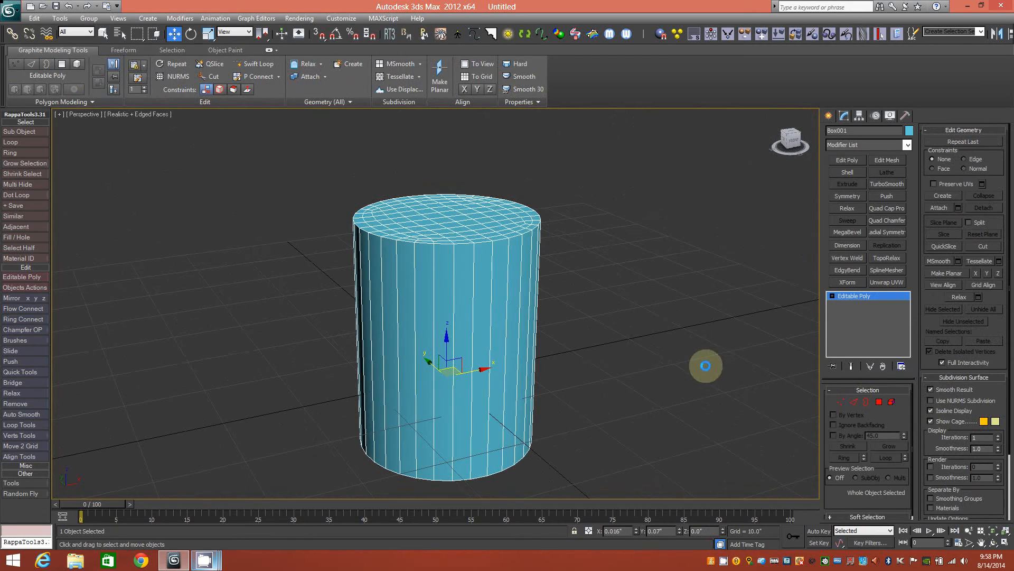
- Insert a Swift Loop edge loop around the cylinder wall just below the top rim
middle_click_drag(507, 306, 480, 297, "alt")
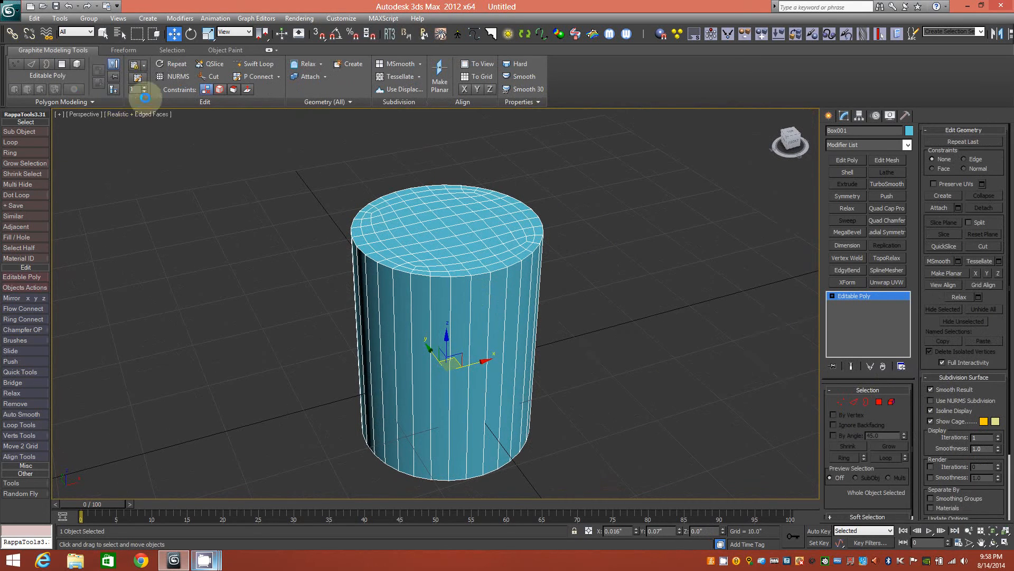
left_click(255, 63)
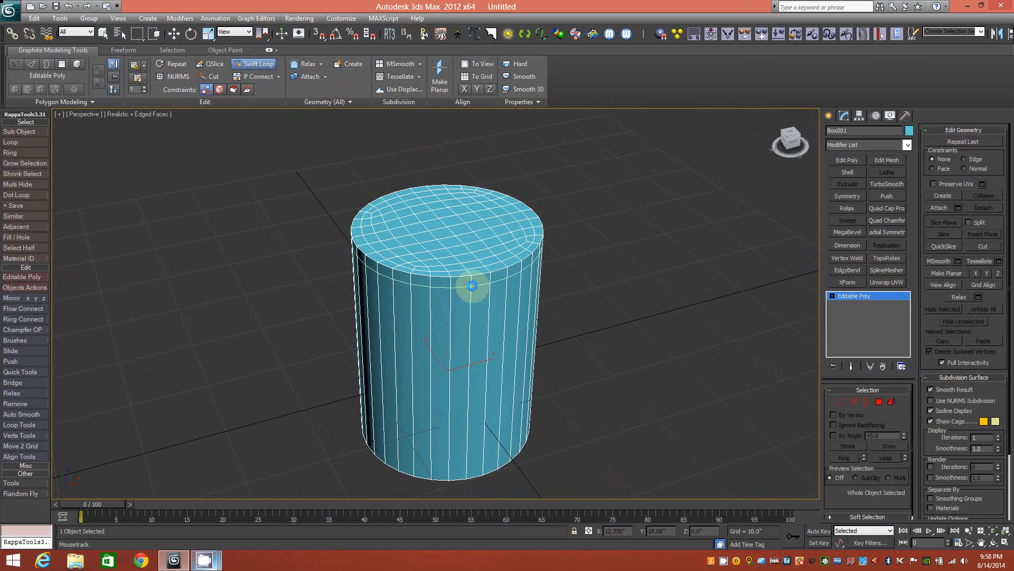
left_click(256, 64)
- Preview the cylinder with a TurboSmooth of 2 iterations and edged faces hidden, then delete the modifier
left_click(887, 184)
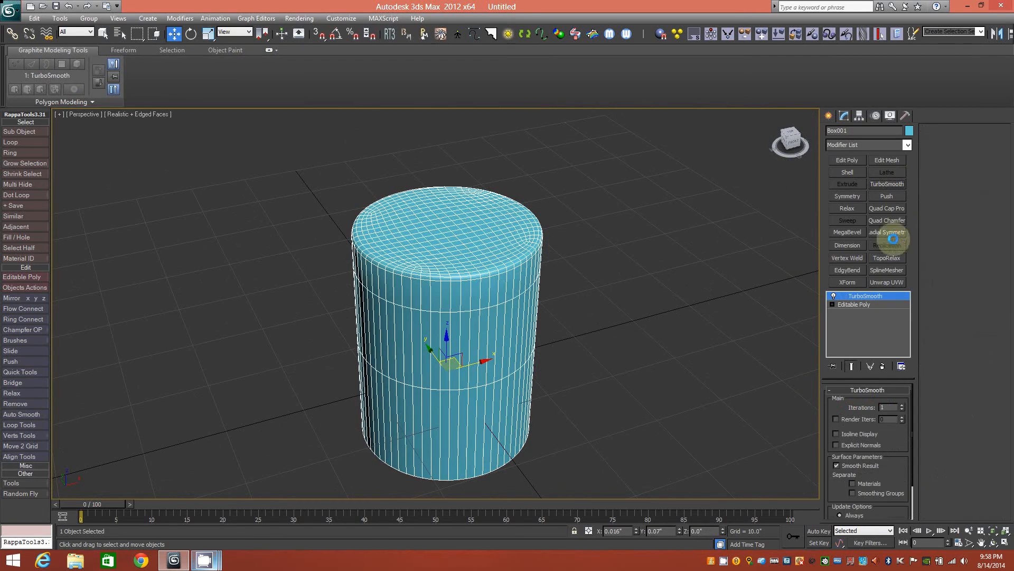
left_click(903, 404)
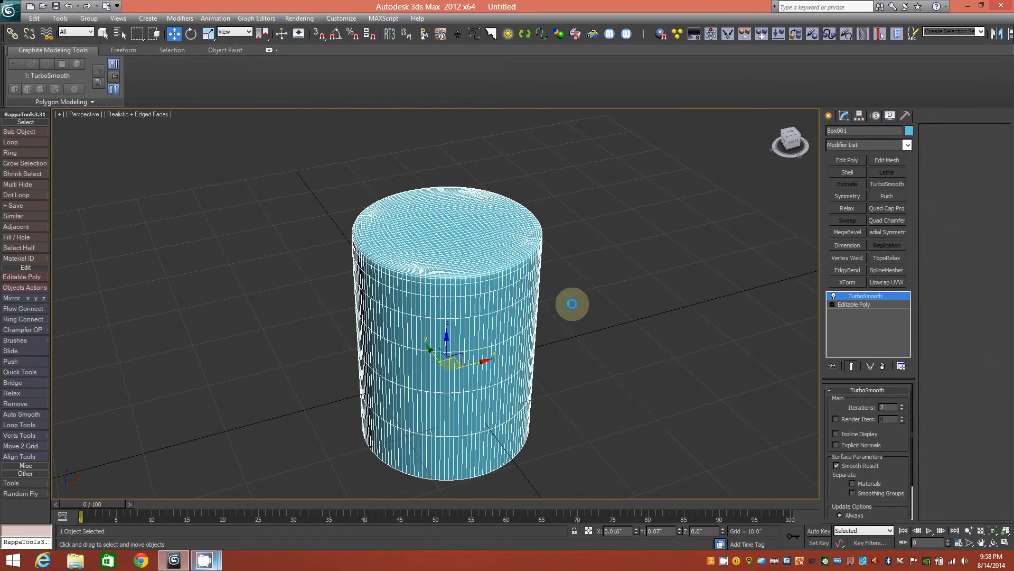
key("F4")
middle_click_drag(511, 317, 759, 398, "alt")
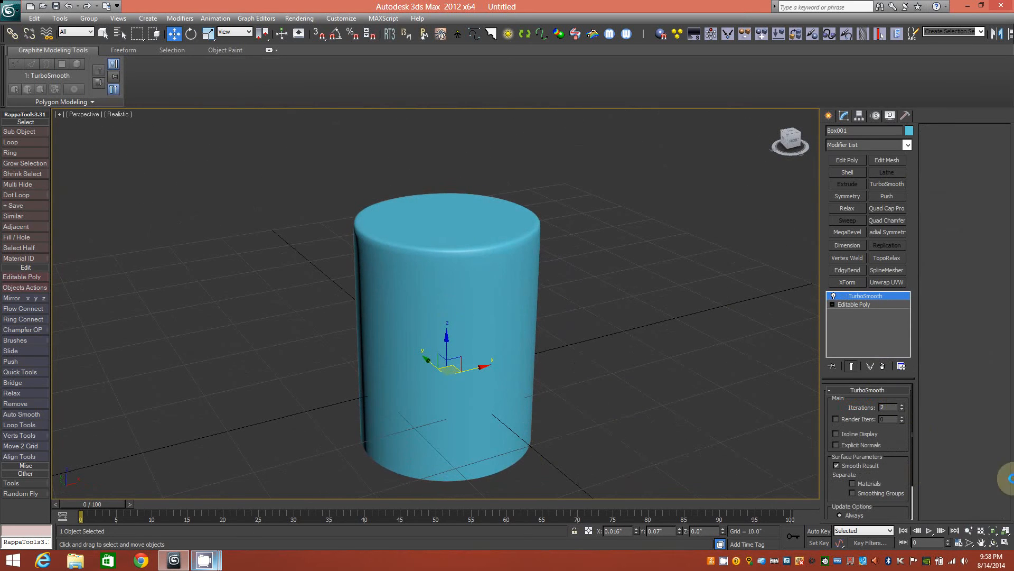
right_click(869, 297)
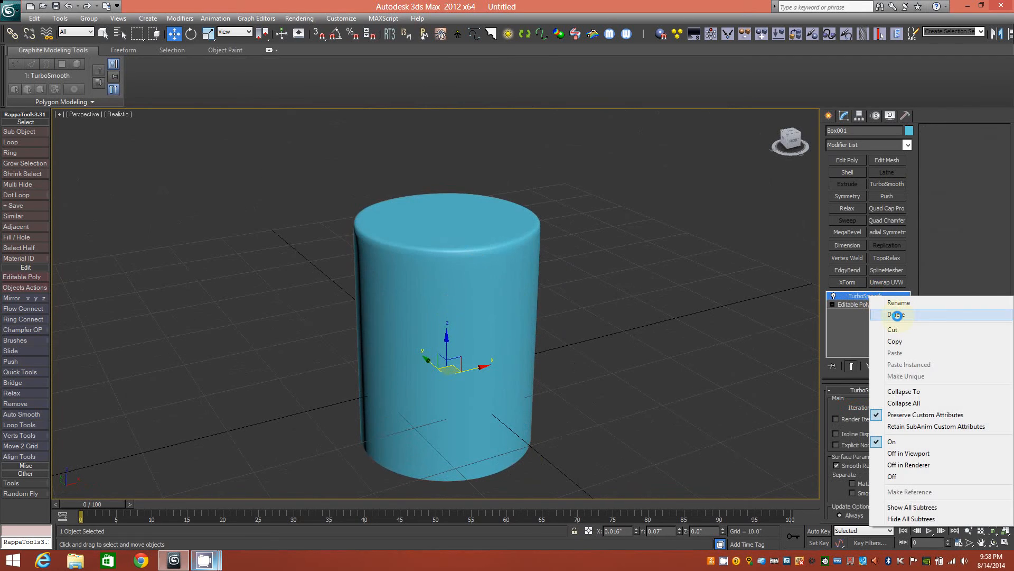
left_click(895, 317)
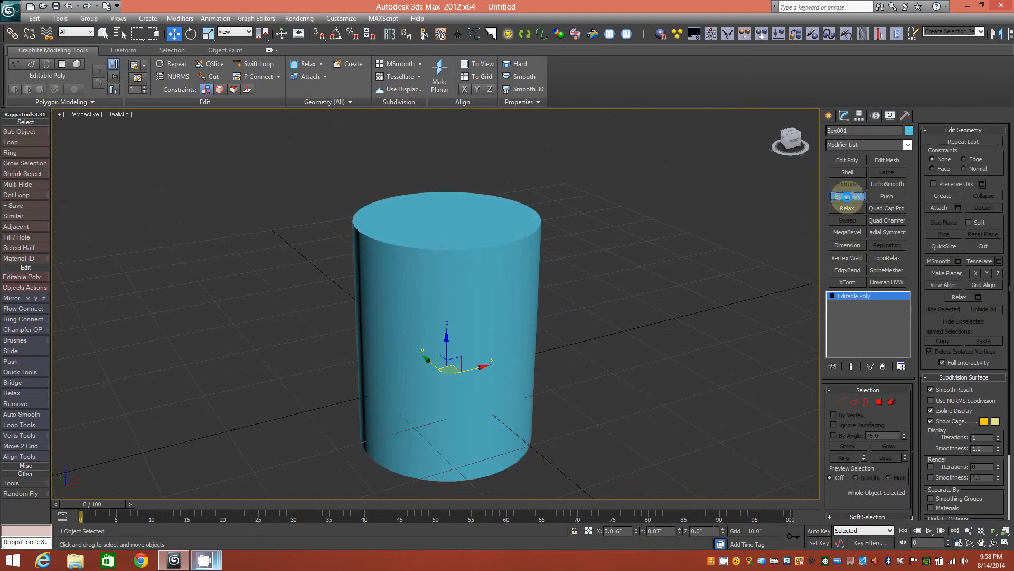
- Add a Symmetry modifier mirroring the cylinder along the Z axis, and show edged faces again
left_click(848, 196)
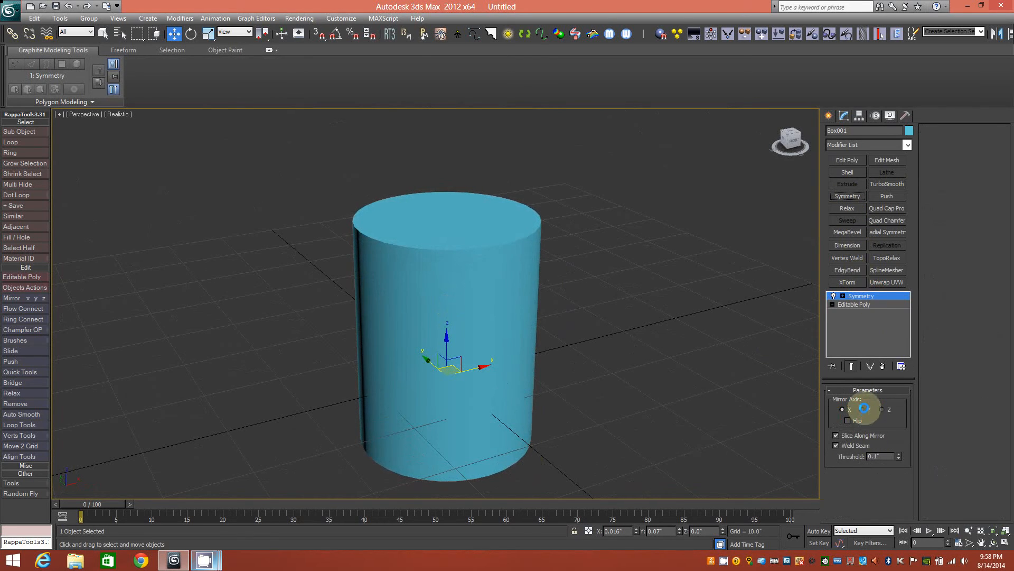
left_click(885, 409)
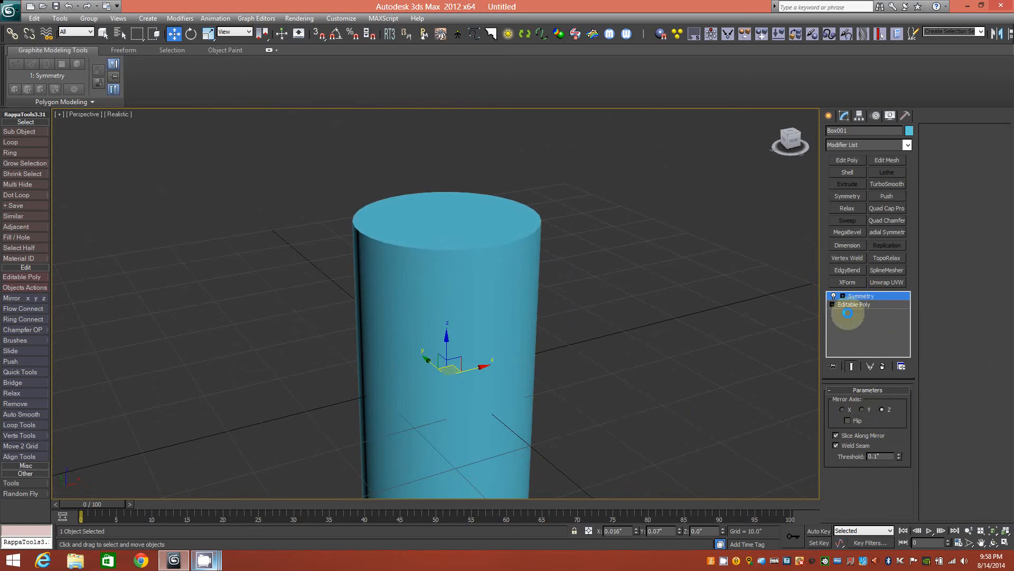
left_click(668, 324)
key("F4")
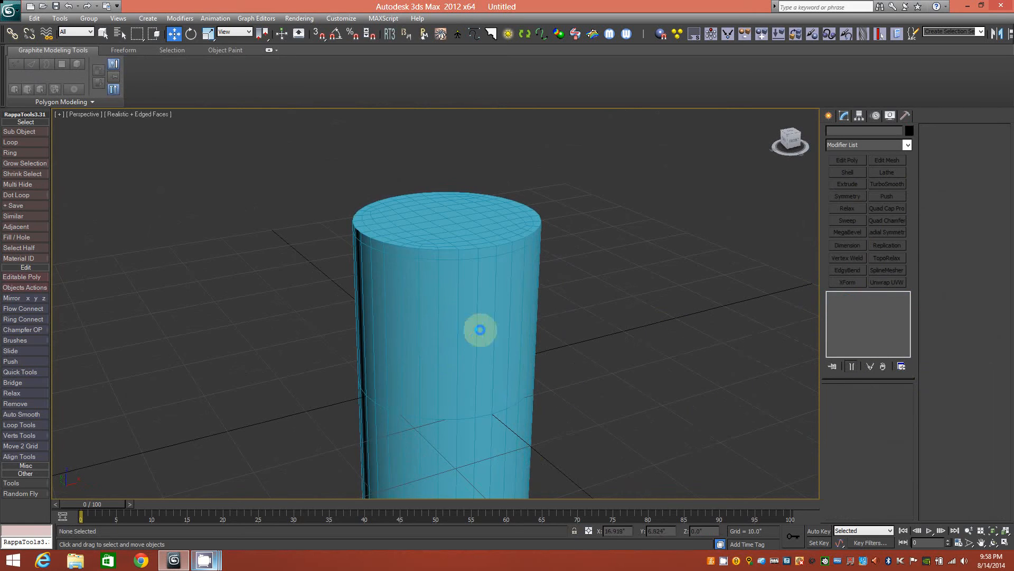
left_click(467, 329)
- Raise the Symmetry modifier's mirror plane to about Z 10.99" so both ends of the cylinder are capped
middle_click_drag(424, 344, 415, 278)
left_click(856, 326)
left_click(861, 304)
left_click_drag(436, 283, 430, 215)
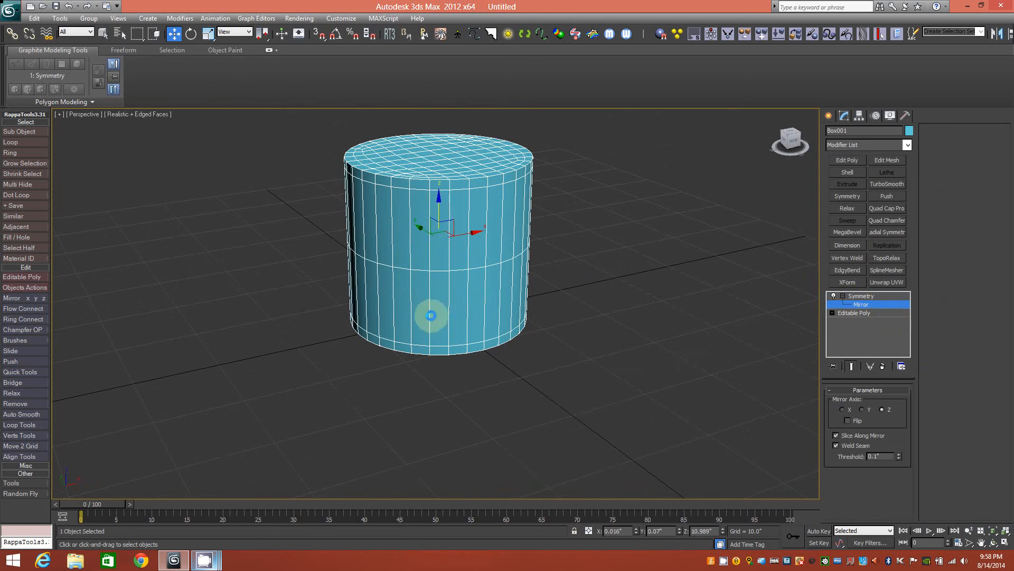
- Collapse the Symmetry modifier into the cylinder's Editable Poly
middle_click_drag(460, 320, 430, 318, "alt")
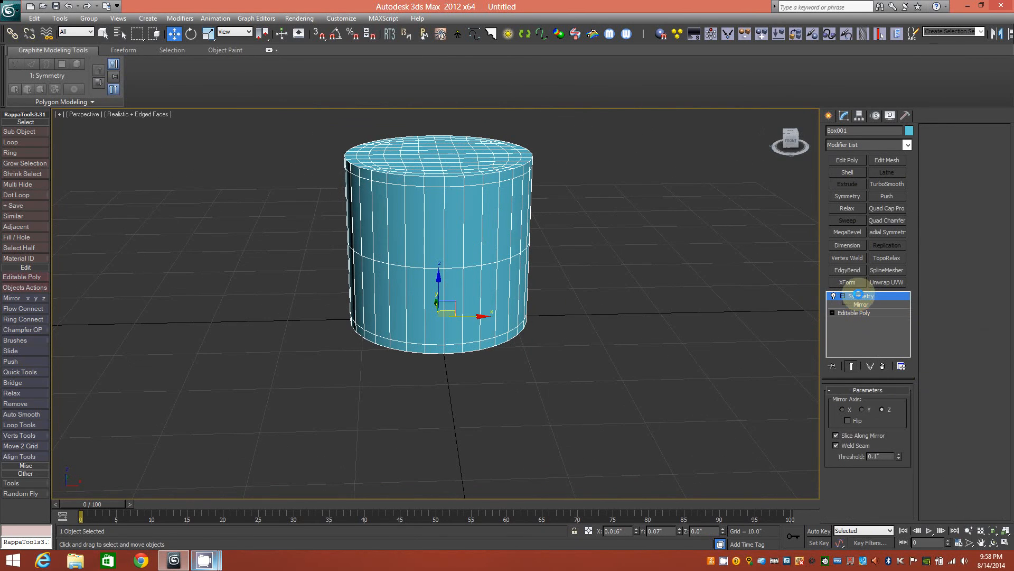
right_click(858, 294)
middle_click_drag(405, 225, 416, 262)
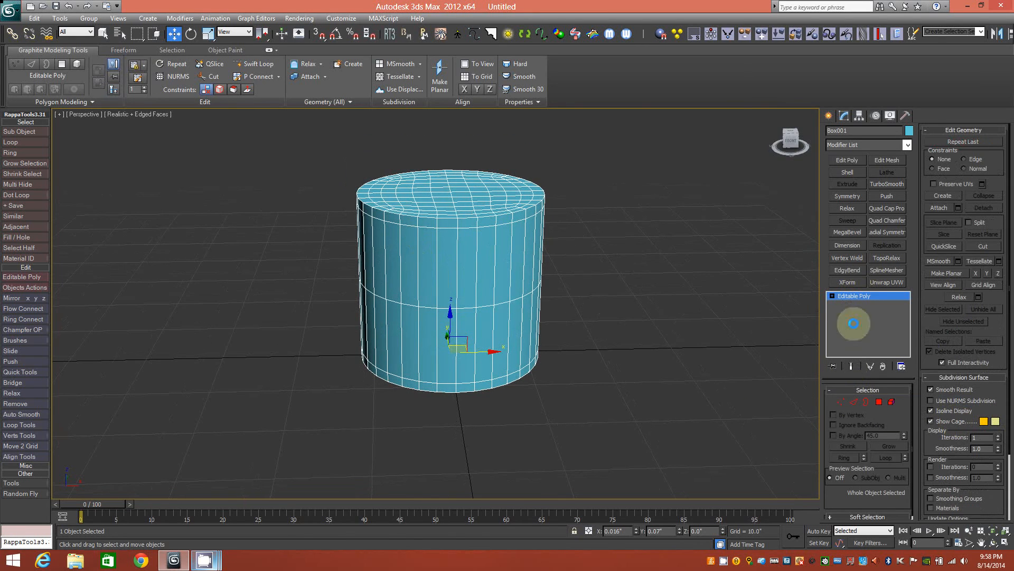
- Remove the horizontal edge loop at the middle of the cylinder wall and leave edge editing
left_click(854, 401)
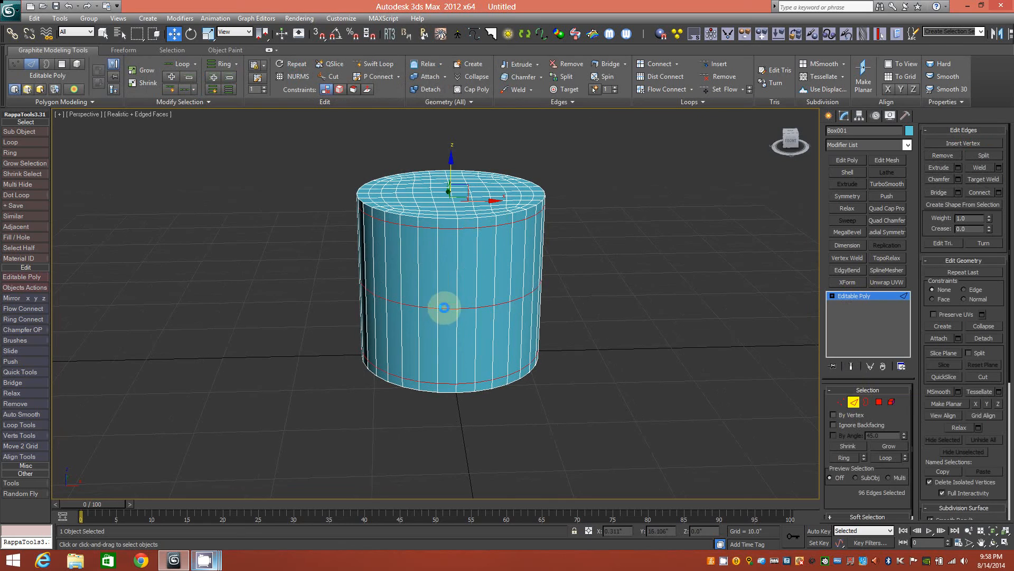
left_click(444, 306)
double_click(406, 315)
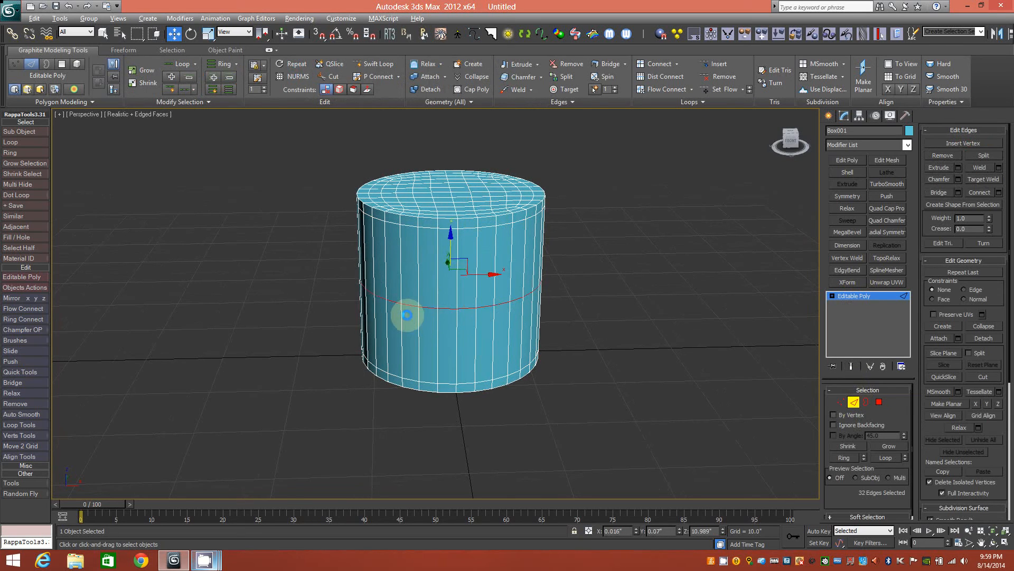
left_click(574, 62)
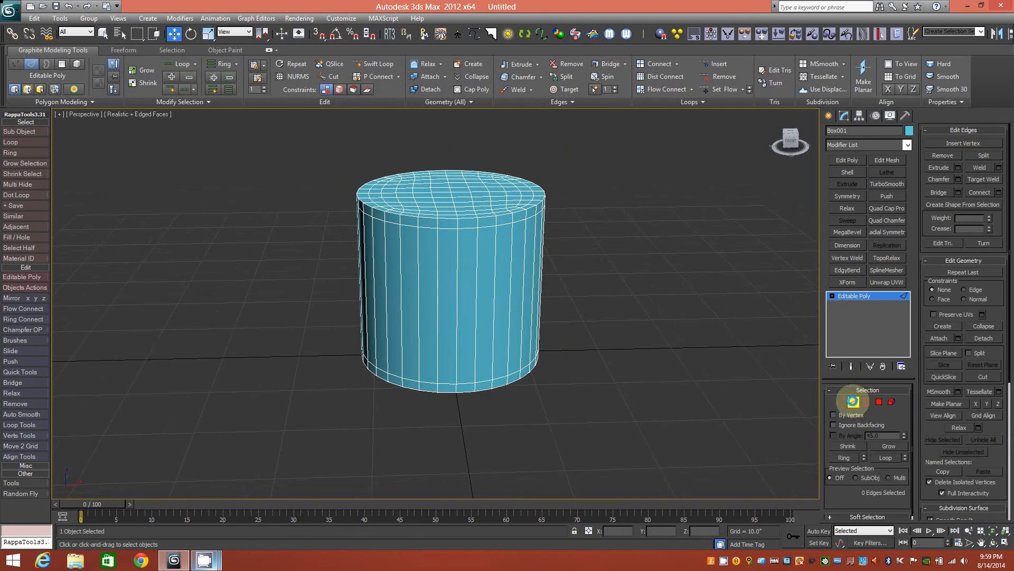
left_click(853, 401)
- Inspect the capped cylinder from above, then delete it from the scene
mouse_move(419, 272)
middle_mouse_down("alt")
mouse_move(443, 295)
mouse_move(437, 264)
mouse_move(382, 201)
mouse_move(446, 267)
mouse_move(446, 290)
mouse_move(428, 274)
middle_mouse_up("alt")
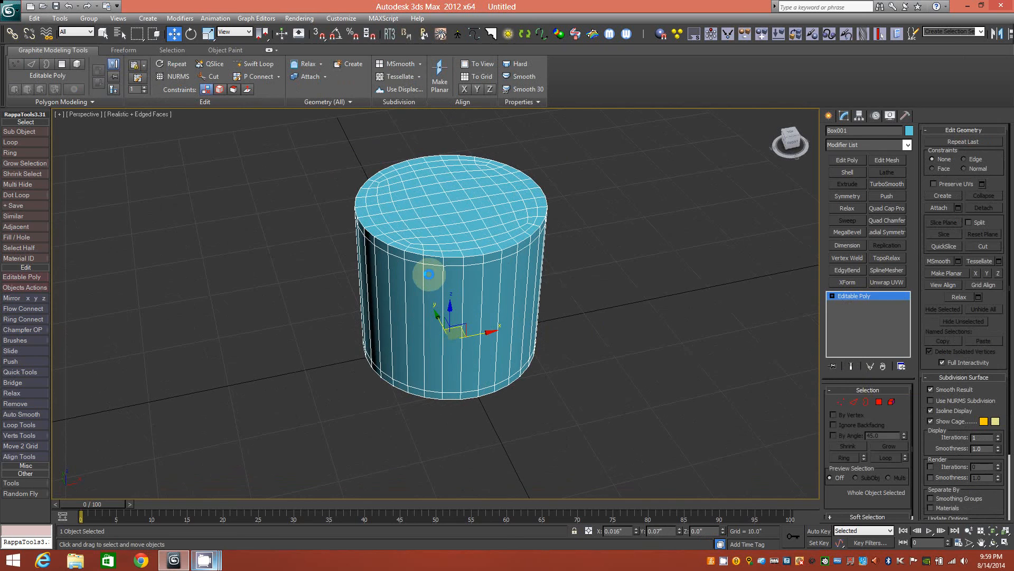
middle_click_drag(515, 253, 516, 274, "alt")
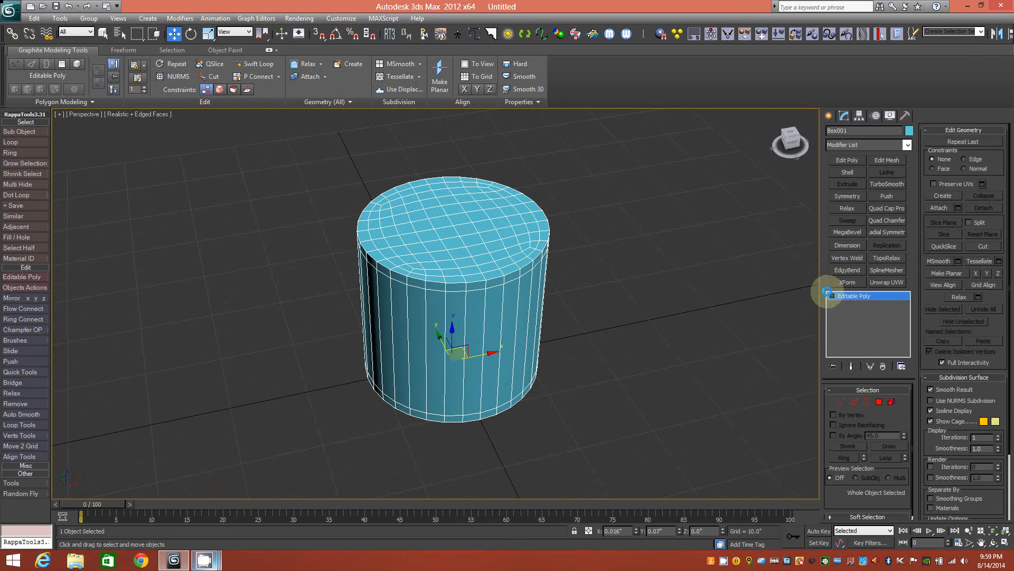
key("Delete")
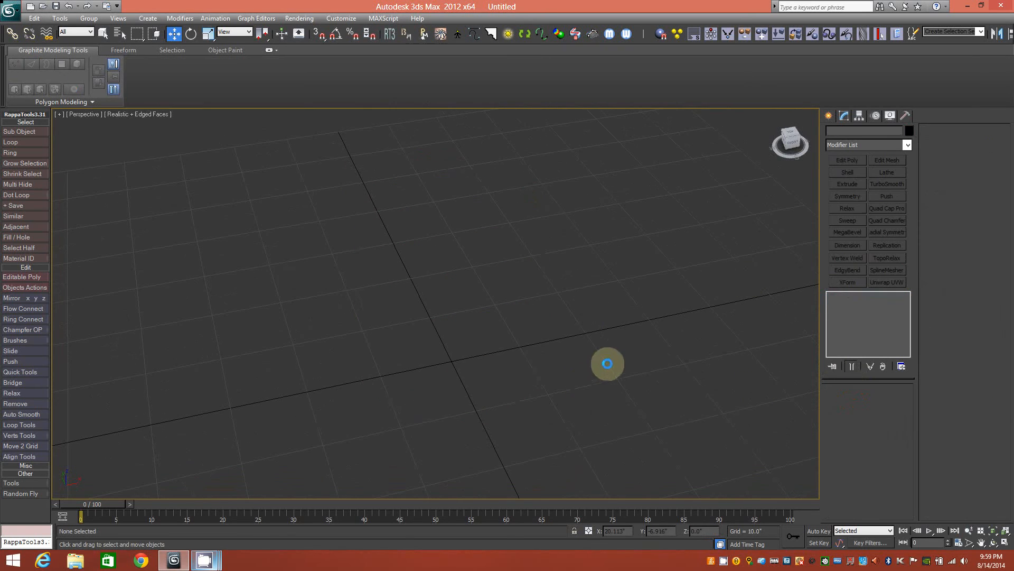
- Create a QuadCylinder scripted primitive at the grid centre, about 5.8" in radius and 23.4" tall
middle_click_drag(490, 395, 483, 356)
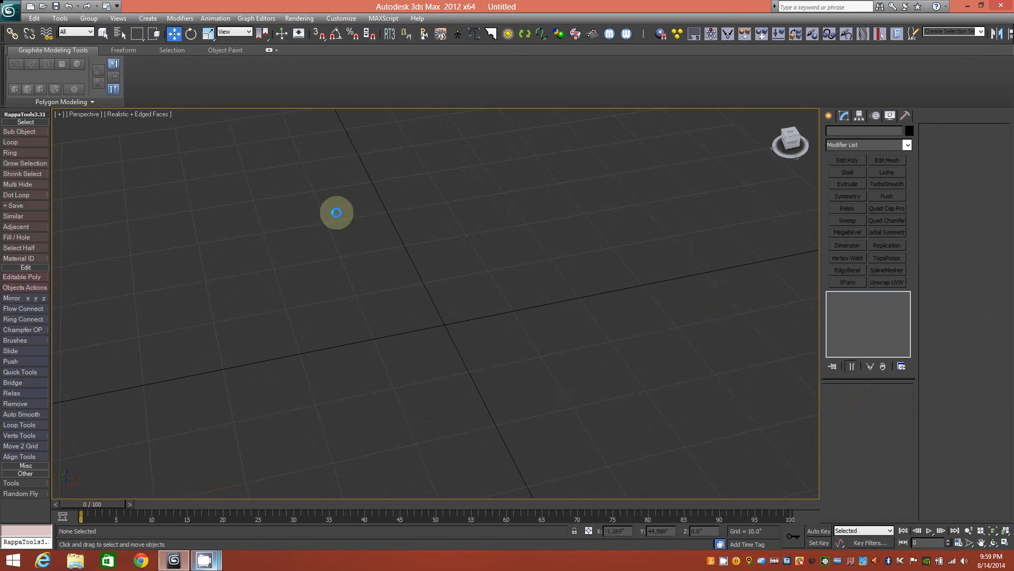
left_click(828, 115)
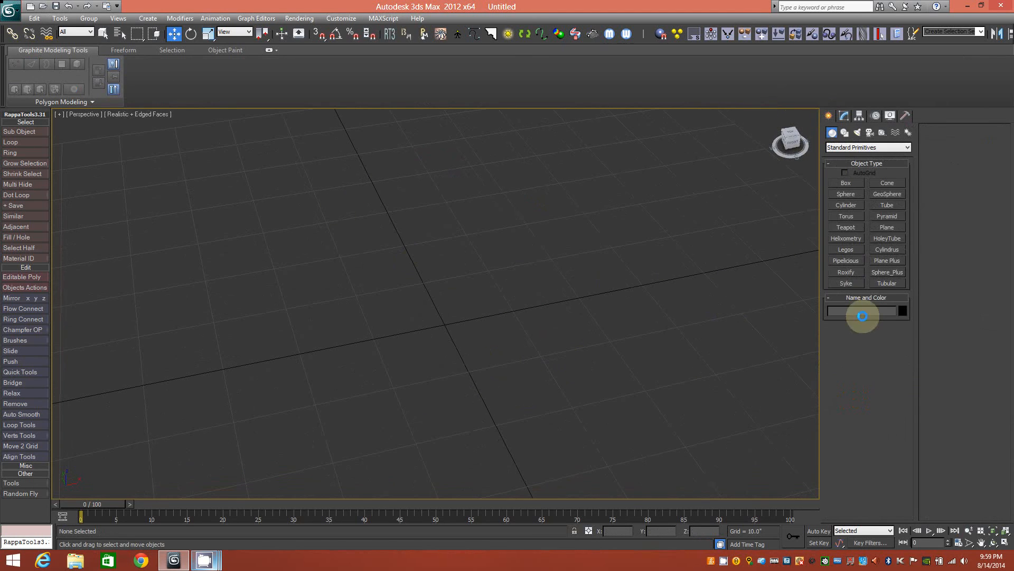
left_click(908, 149)
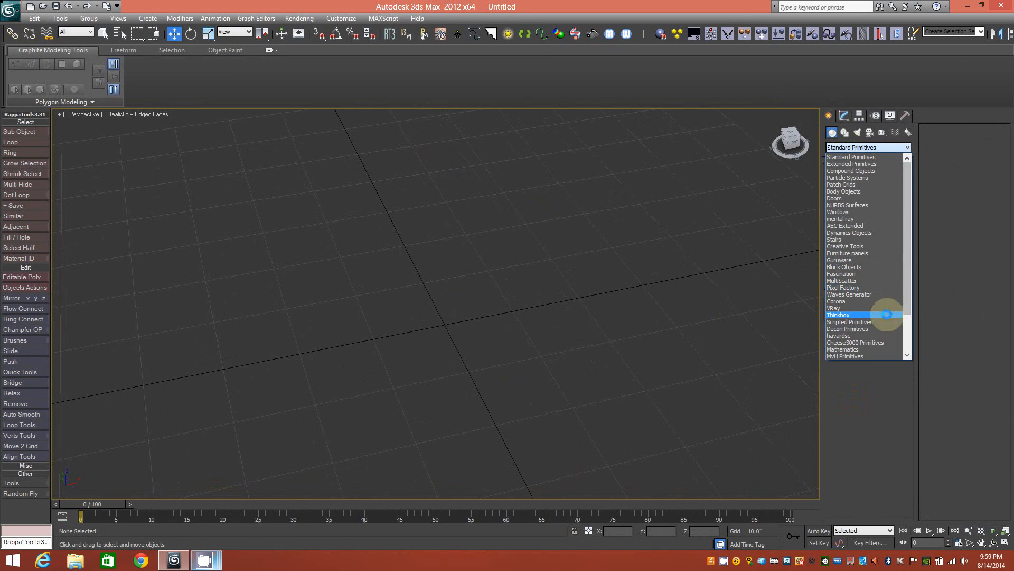
left_click(888, 322)
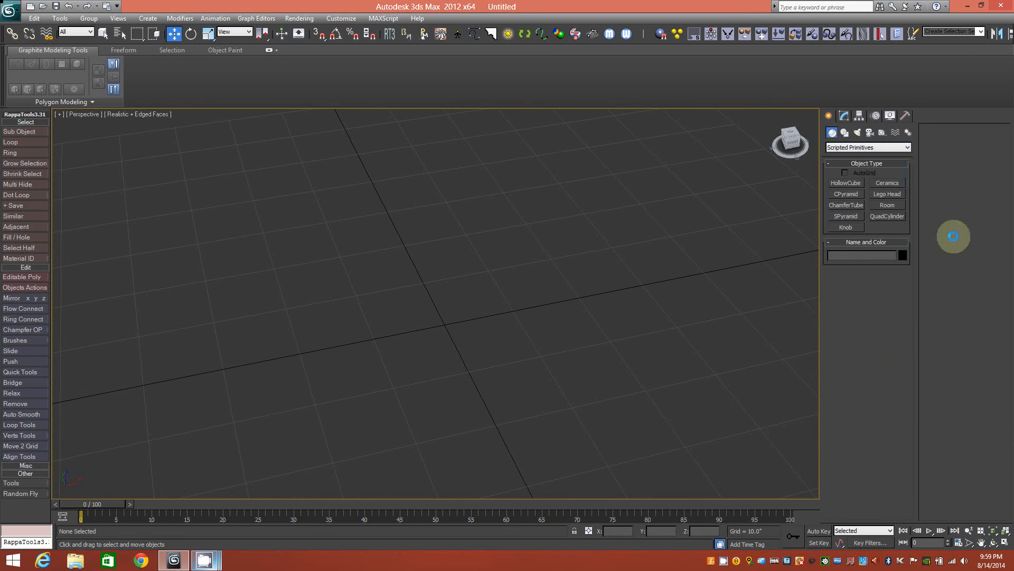
left_click(893, 215)
left_click_drag(446, 321, 455, 344)
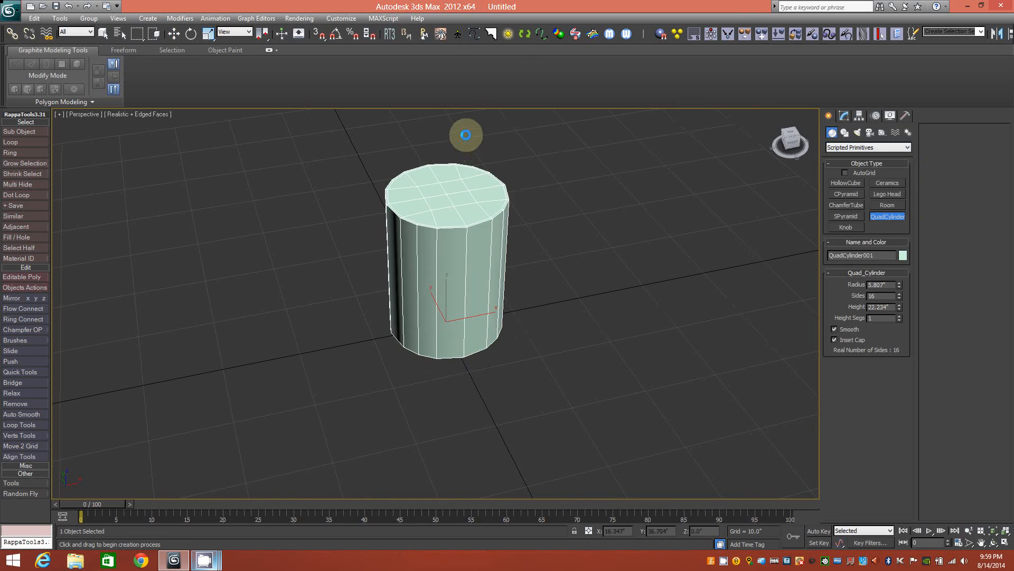
- Set the quad cylinder to 4 height segments and 28 sides, and reduce its radius to about 3.8"
mouse_move(788, 139)
left_mouse_down()
mouse_move(764, 154)
mouse_move(781, 156)
mouse_move(784, 143)
left_mouse_up()
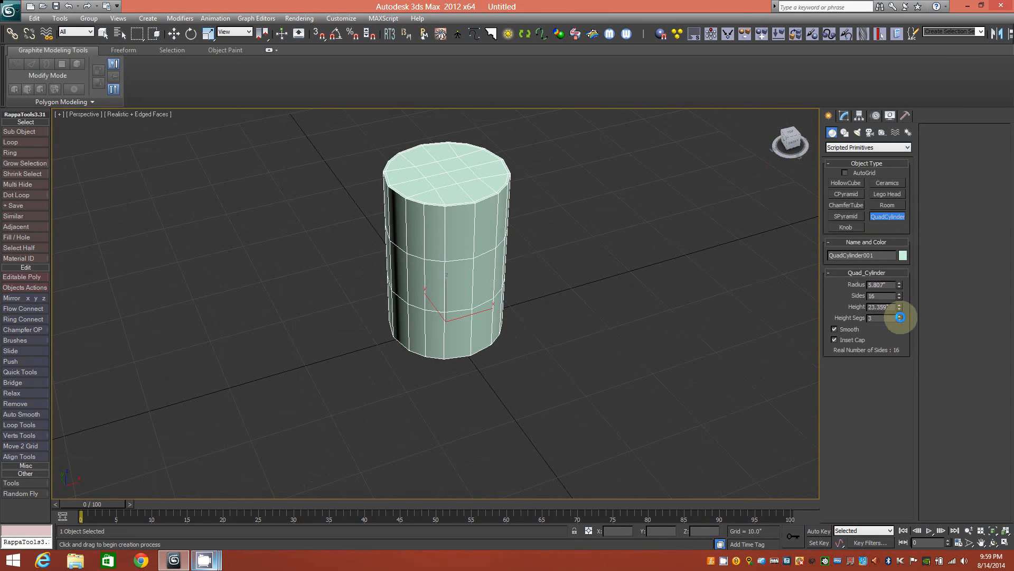
left_click(900, 315)
mouse_move(900, 285)
left_mouse_down()
mouse_move(900, 296)
mouse_move(899, 288)
left_mouse_up()
- Examine the quad cylinder's cap topology up close, then delete the cylinder from the scene
middle_click_drag(486, 220, 492, 242)
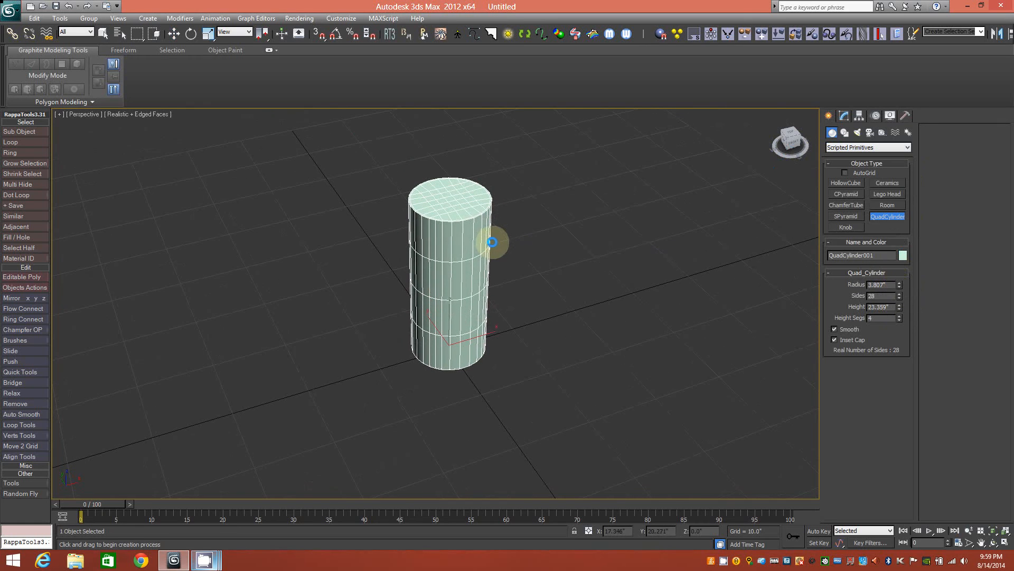
scroll(466, 225, "up", 3)
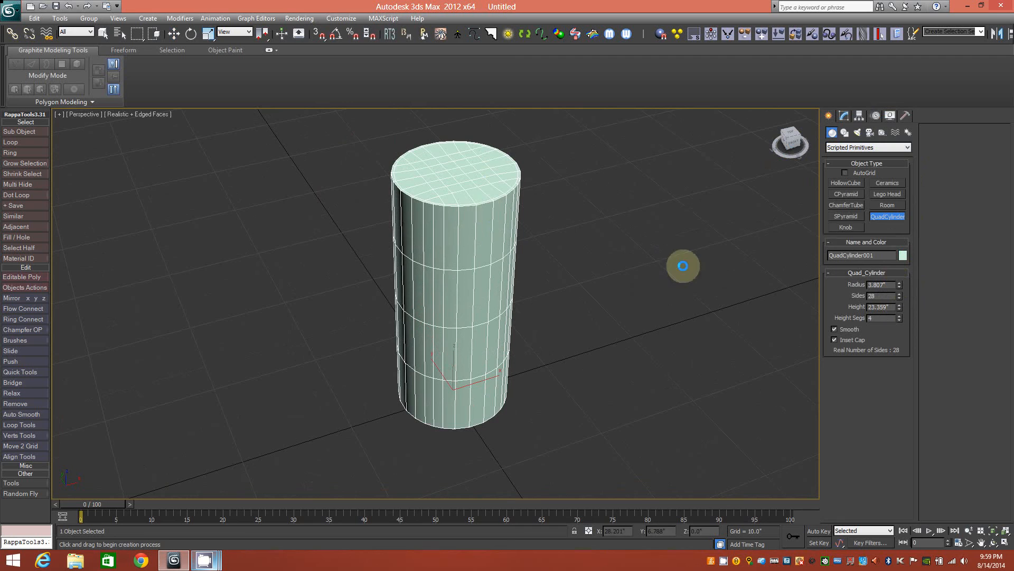
key("Delete")
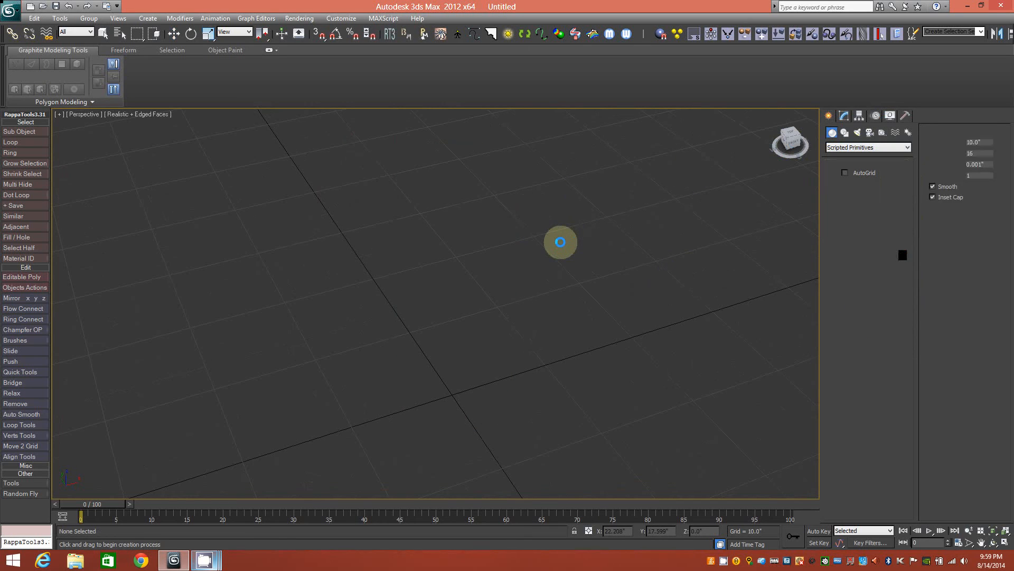
scroll(504, 294, "down", 3)
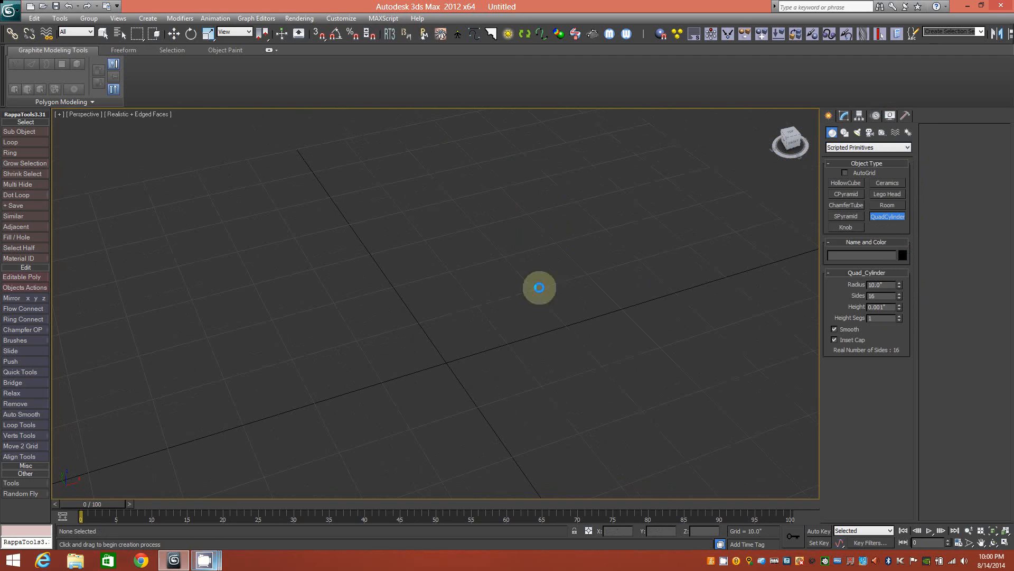
left_click(206, 552)
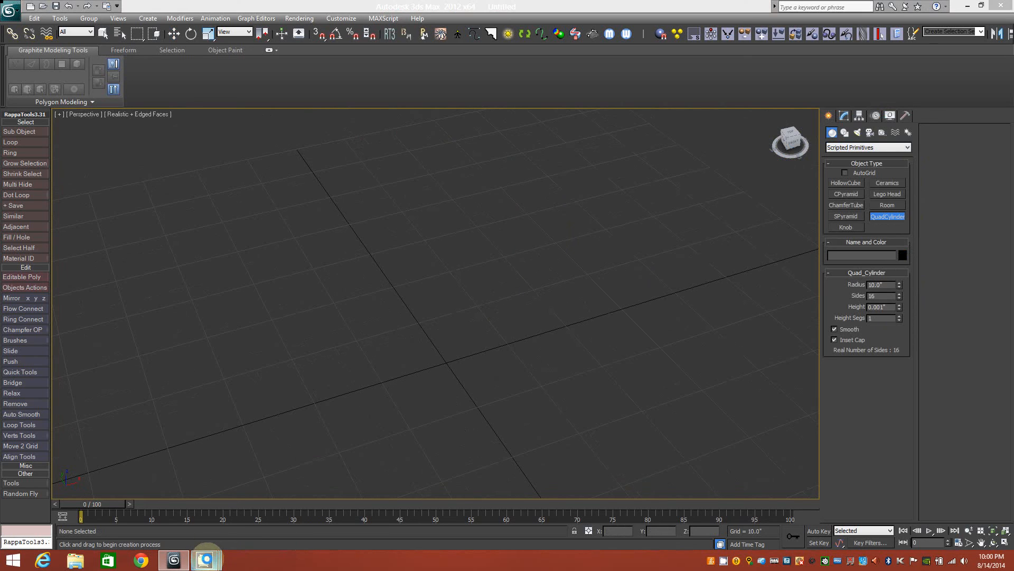